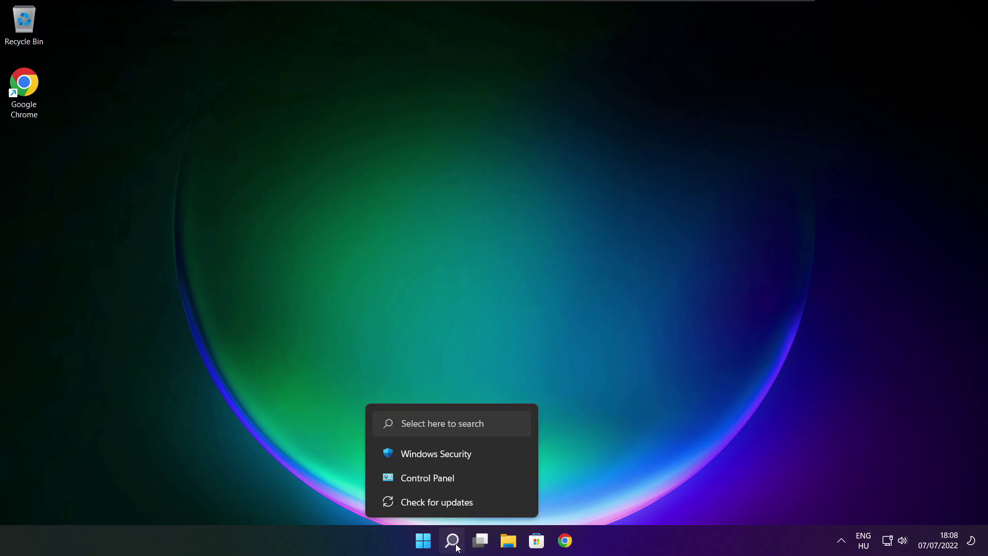
# Bring up Windows Search to look for Device Manager
pyautogui.click(454, 541)
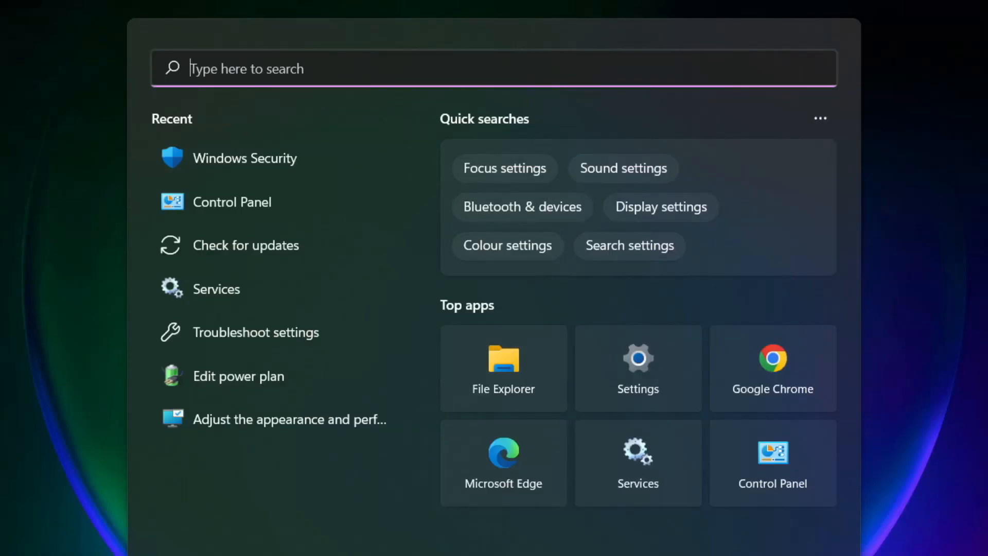
pyautogui.write('devic')
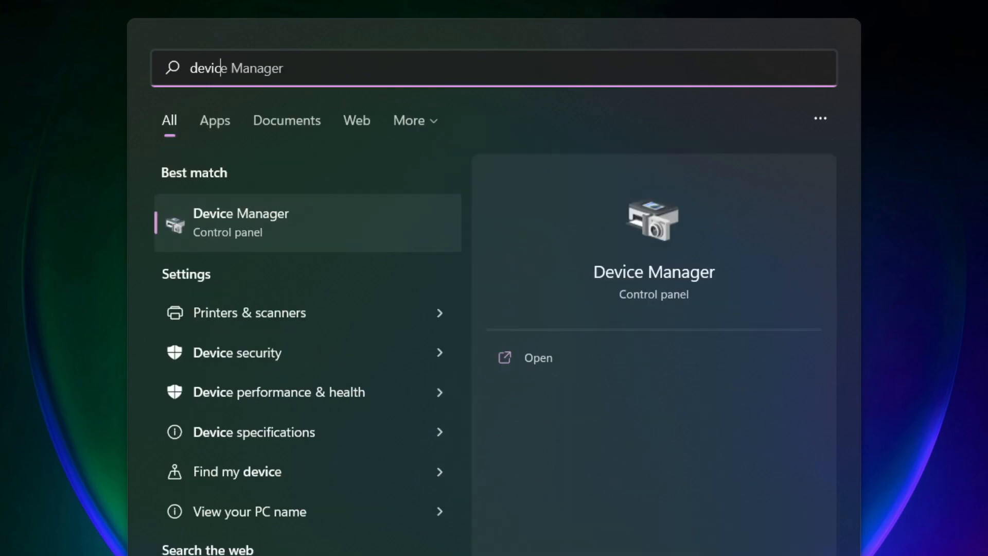
pyautogui.write('e manager')
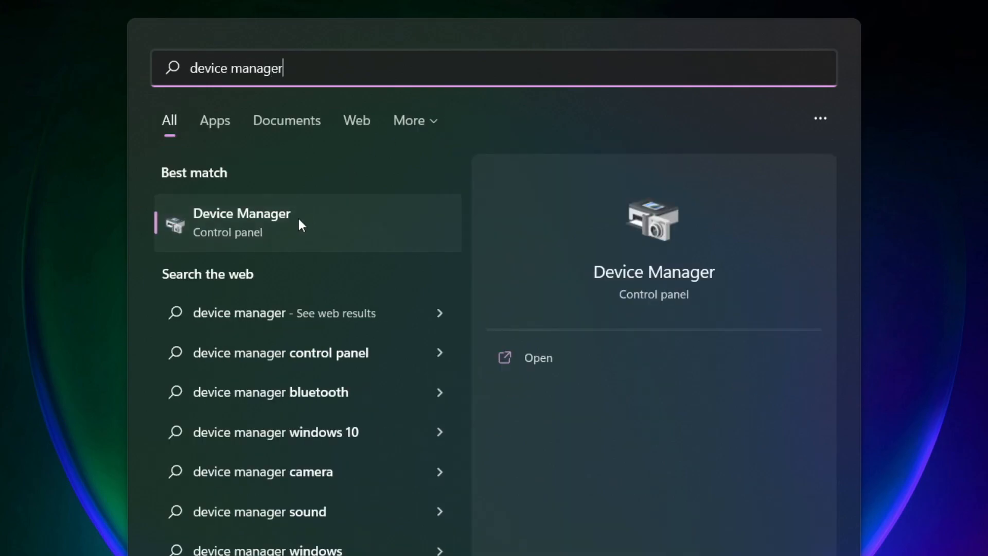
# Launch Device Manager maximized and expand Display adaptors to the VMware SVGA 3D device
pyautogui.click(363, 226)
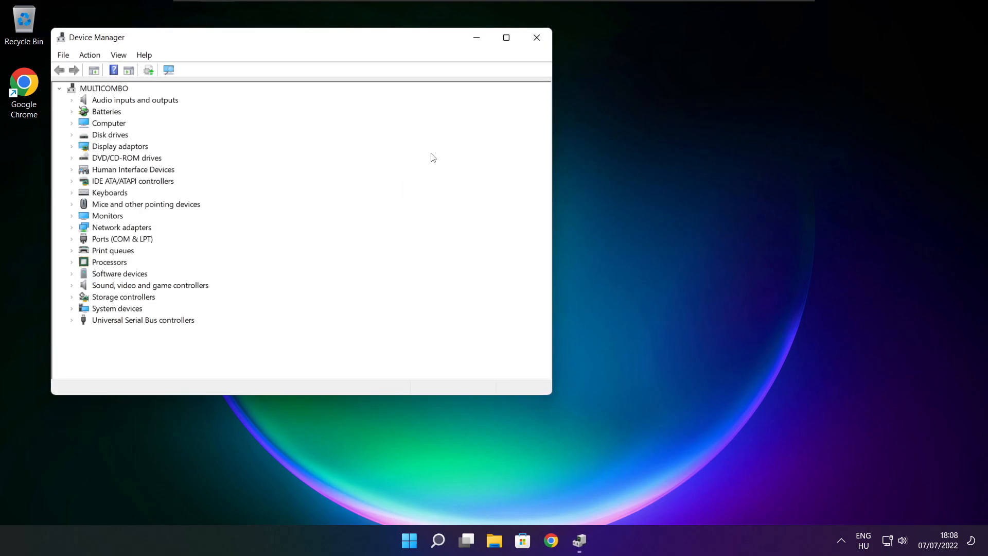
pyautogui.click(506, 38)
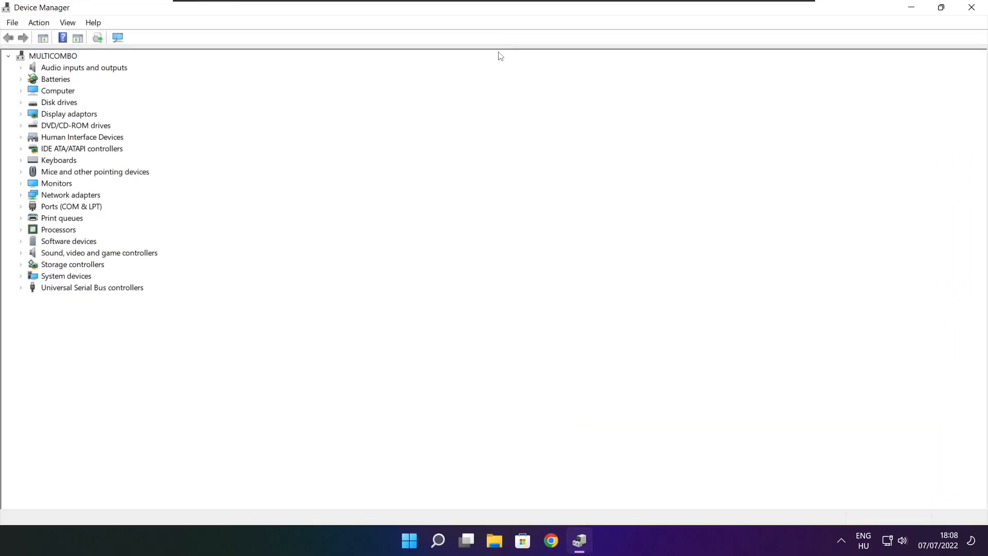
pyautogui.click(47, 115)
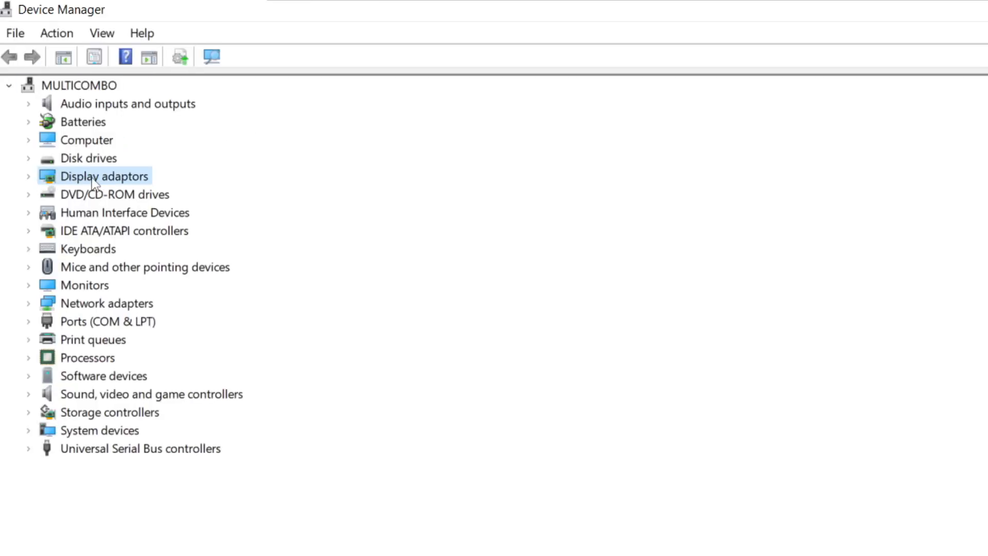
pyautogui.click(29, 178)
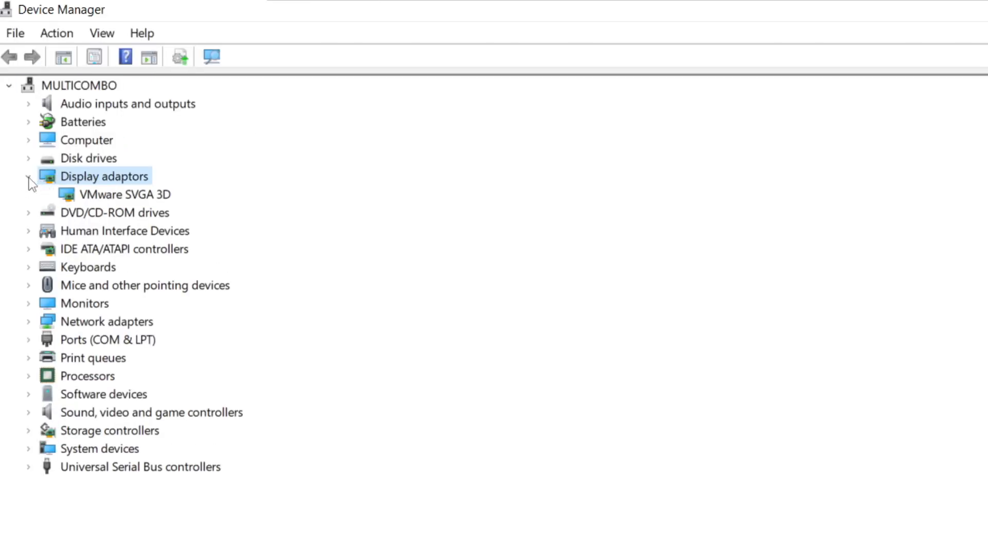
pyautogui.click(164, 196)
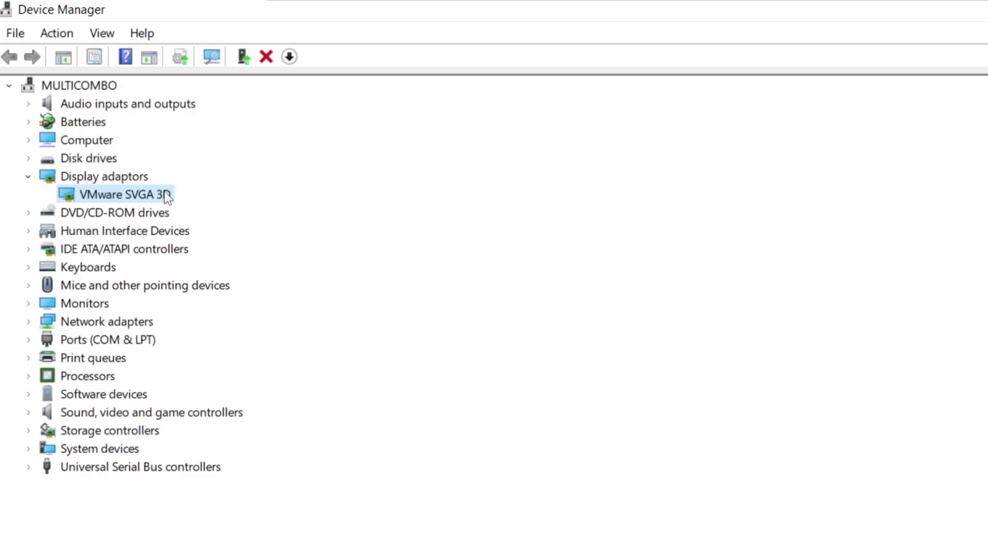
# Update the VMware SVGA 3D driver with automatic search; best driver already installed
pyautogui.rightClick(107, 197)
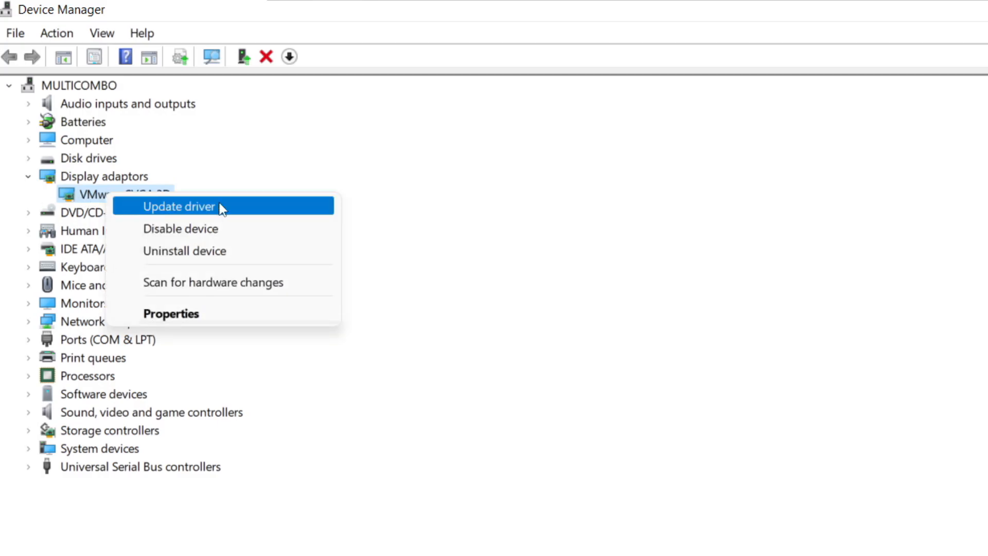
pyautogui.click(179, 206)
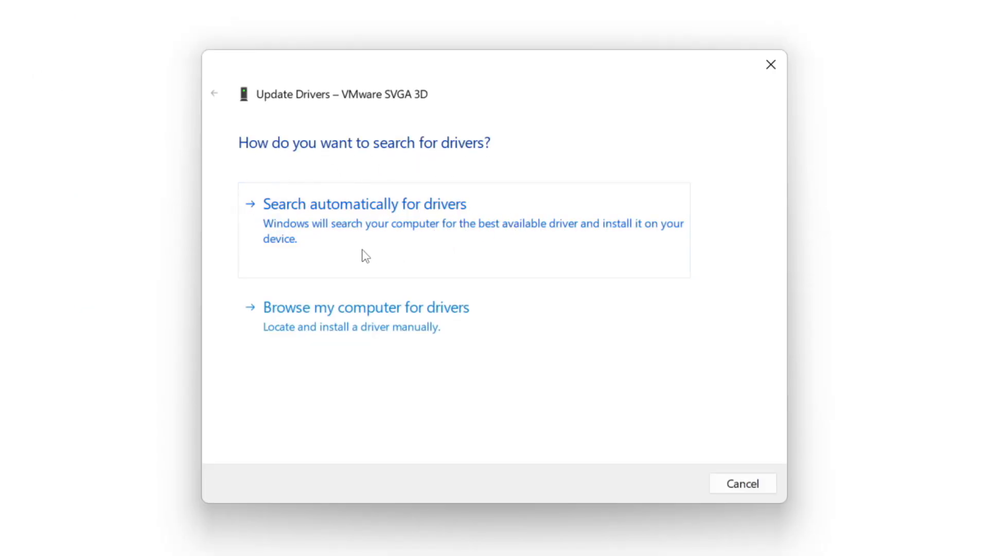
pyautogui.click(432, 228)
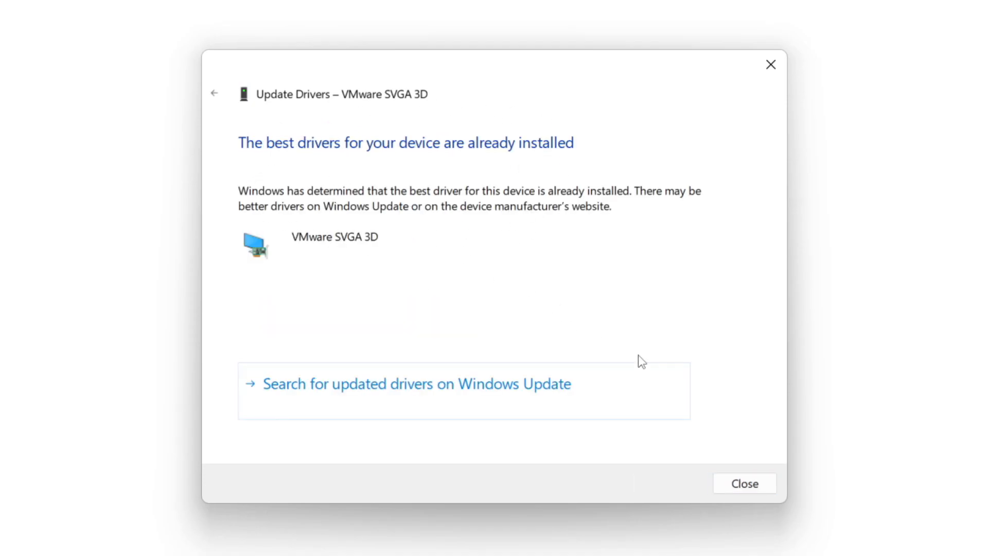
pyautogui.click(743, 485)
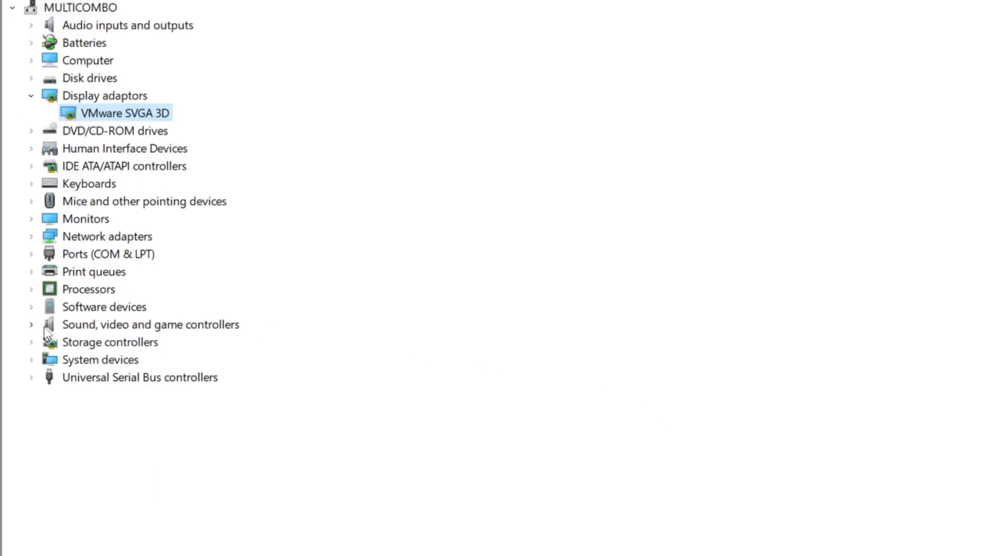
# Expand Sound, video and game controllers and select High Definition Audio Device
pyautogui.click(43, 328)
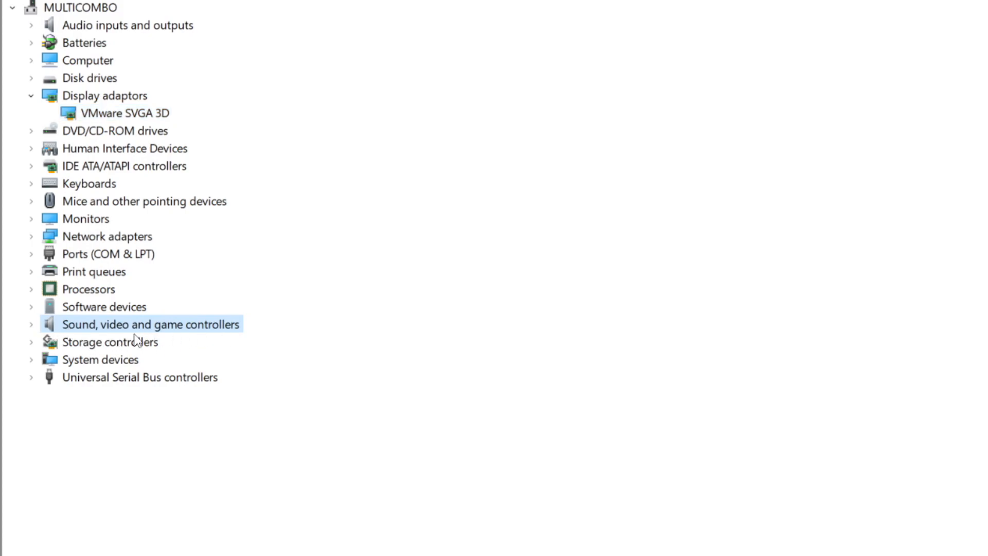
pyautogui.click(32, 327)
pyautogui.click(172, 345)
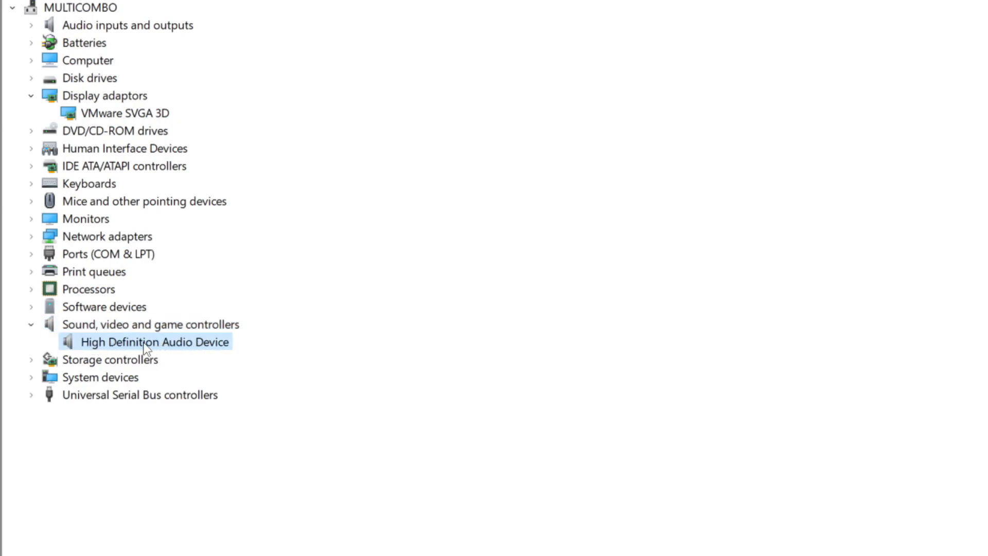
pyautogui.rightClick(146, 348)
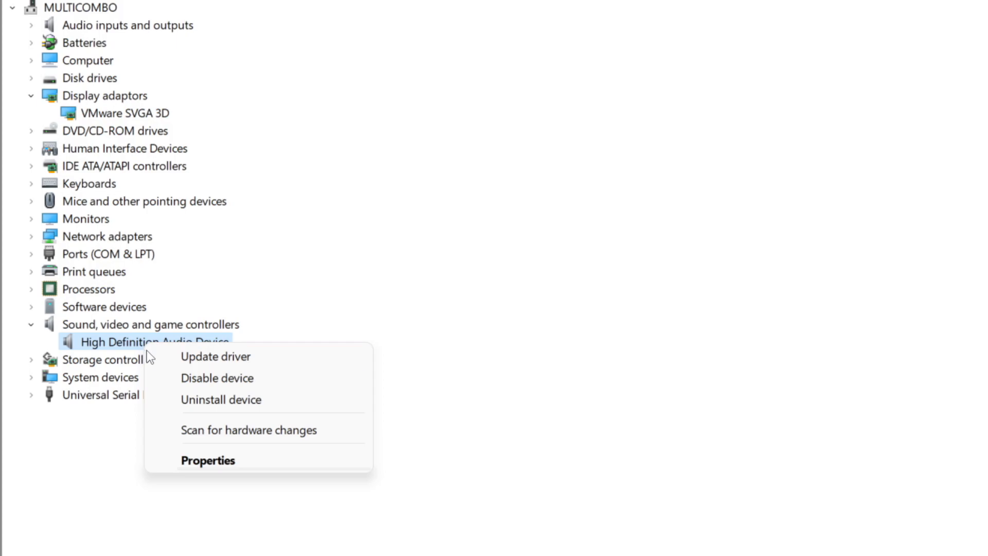
# Run an automatic driver update for the audio device, then close Device Manager
pyautogui.click(294, 365)
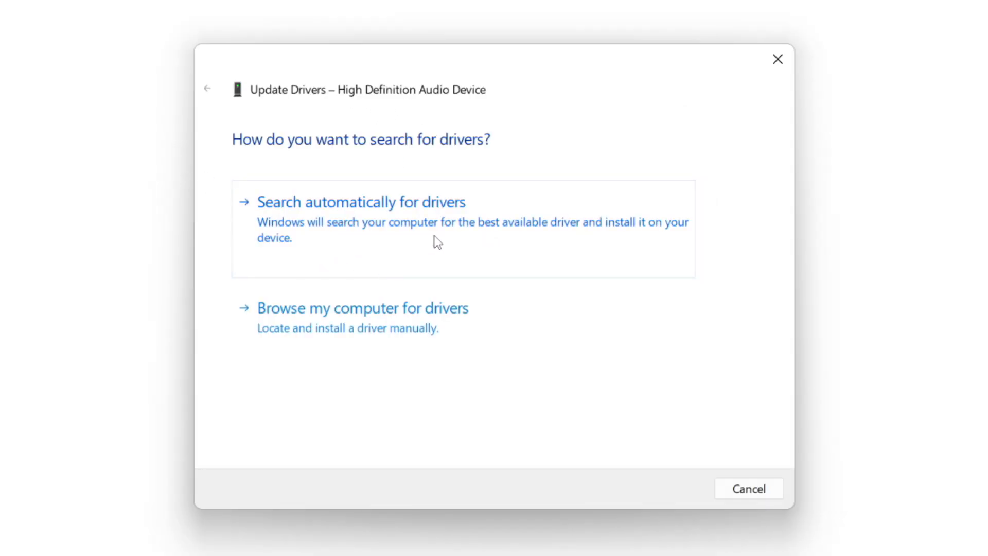
pyautogui.click(394, 224)
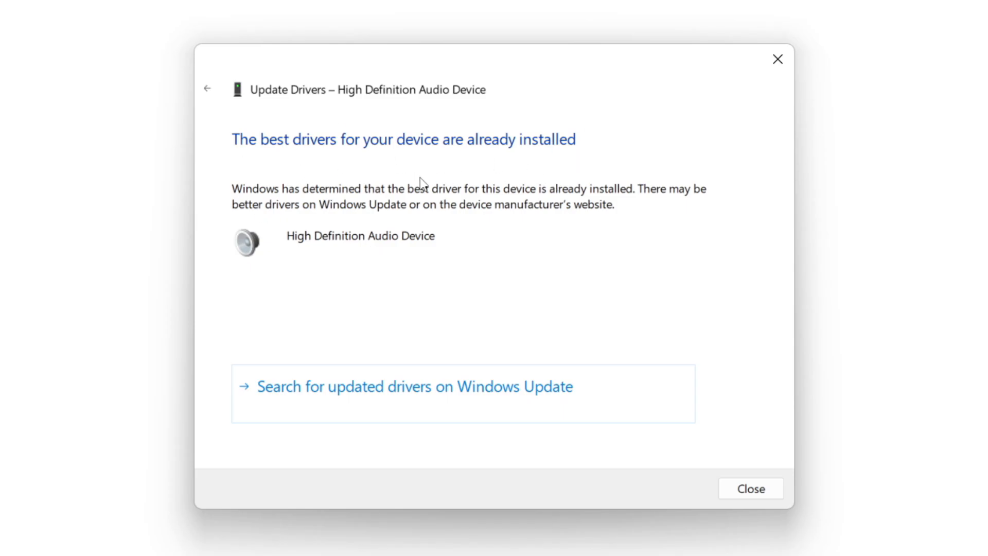
pyautogui.click(753, 489)
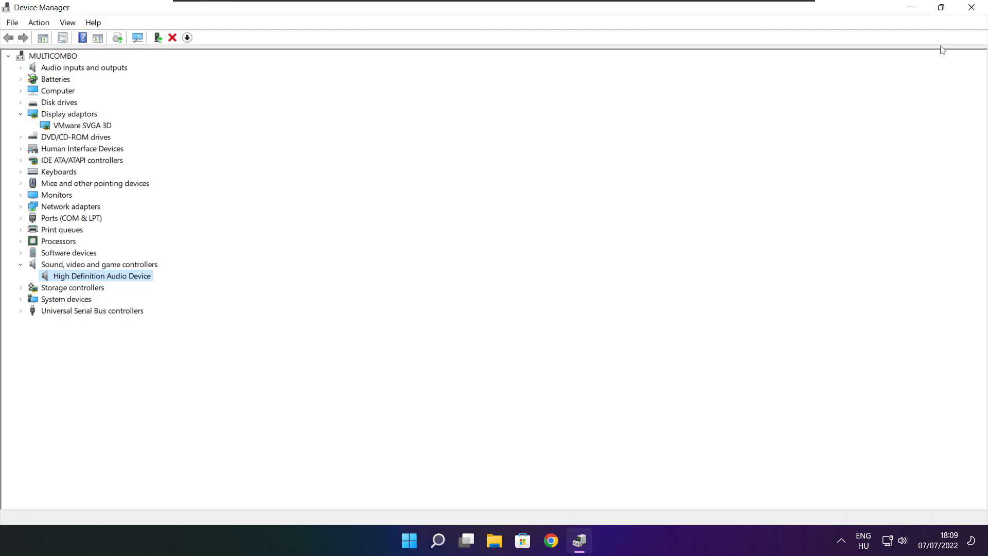
pyautogui.click(974, 10)
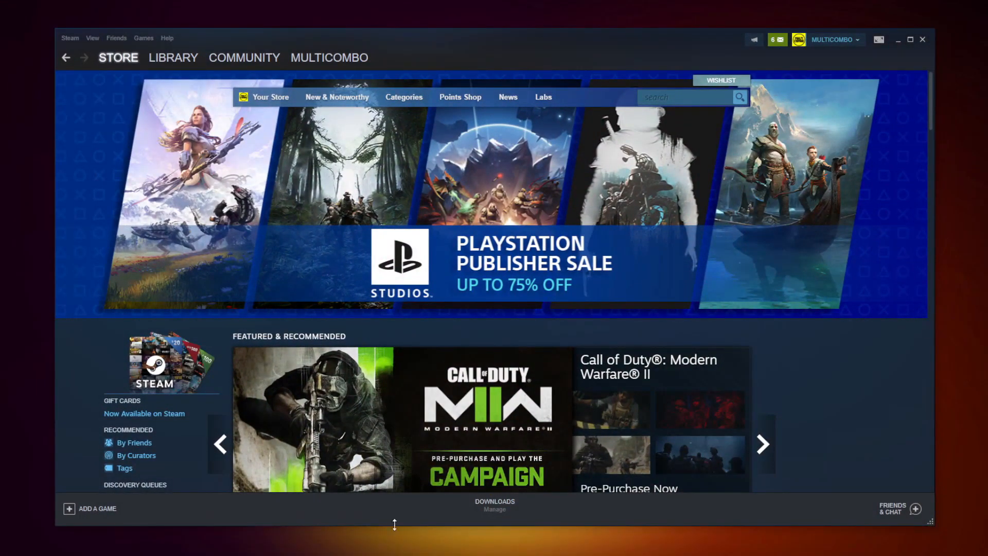
# Verify integrity of the favourited game's files from its Properties > Local Files in Steam
pyautogui.click(169, 56)
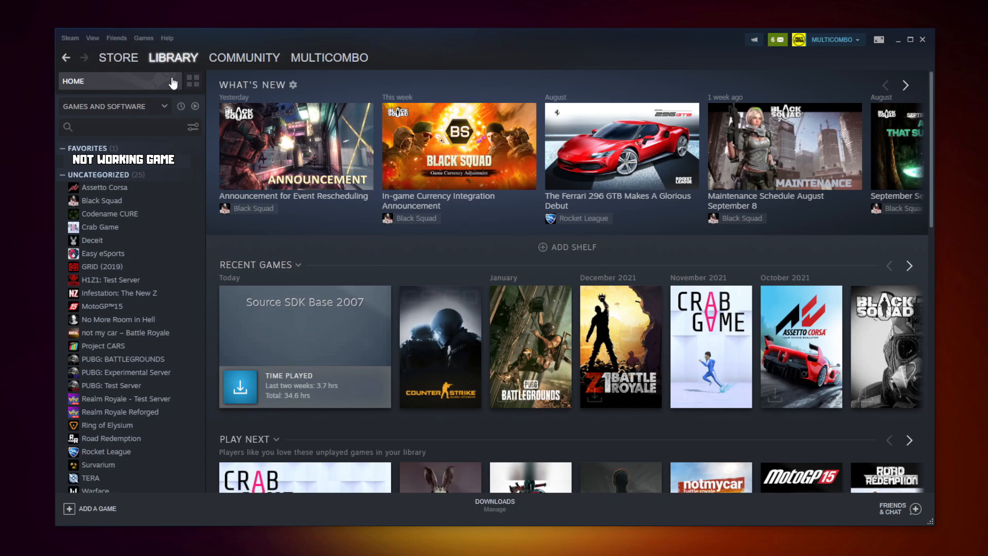
pyautogui.rightClick(188, 168)
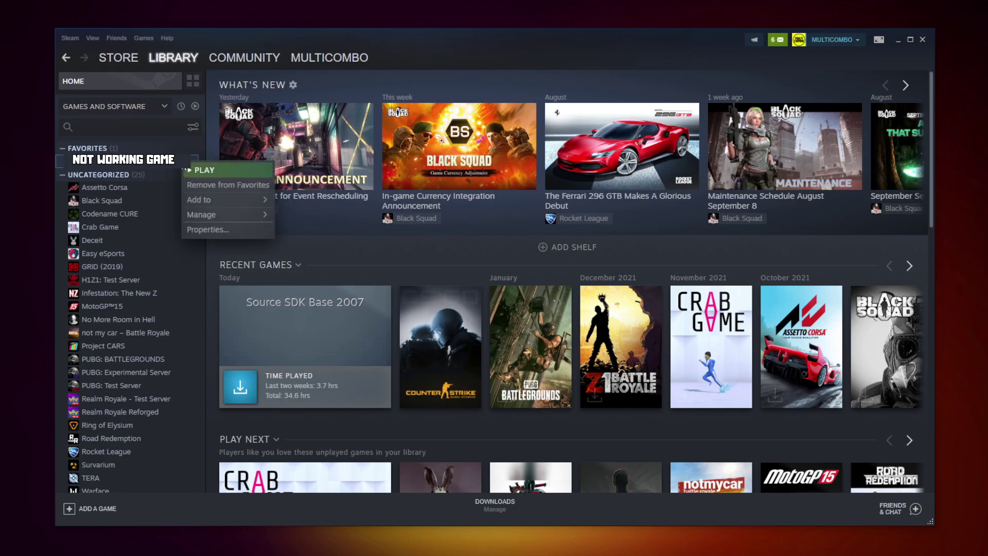
pyautogui.click(220, 227)
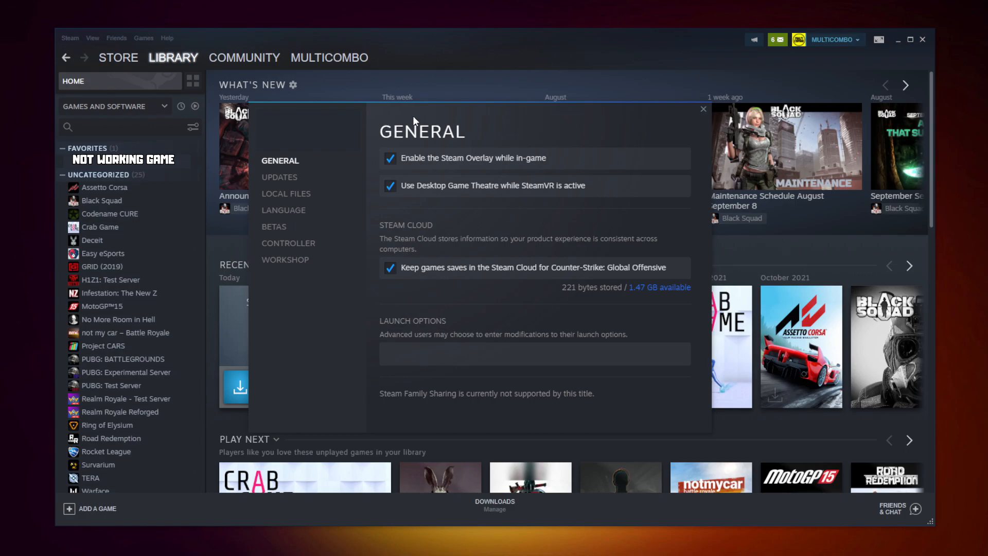
pyautogui.click(290, 197)
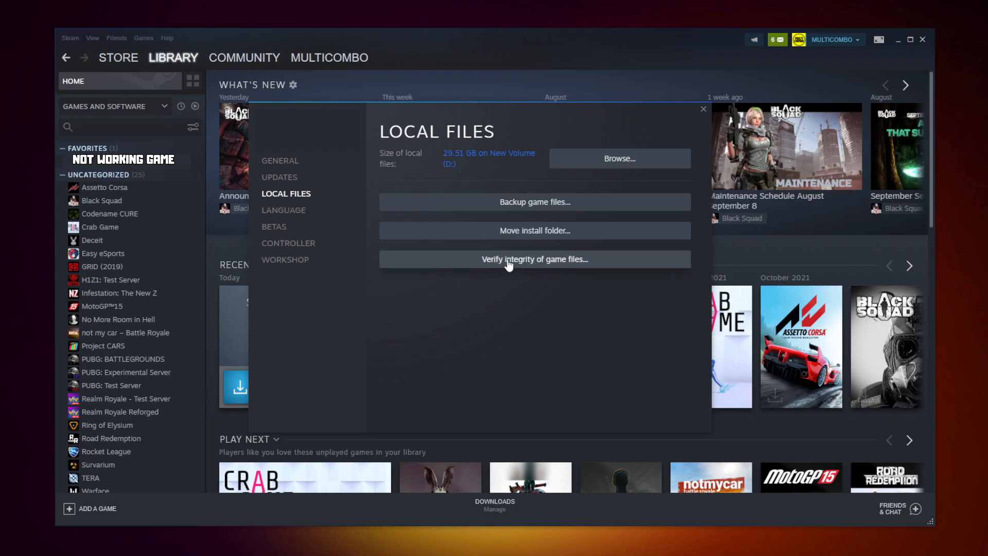
pyautogui.click(538, 262)
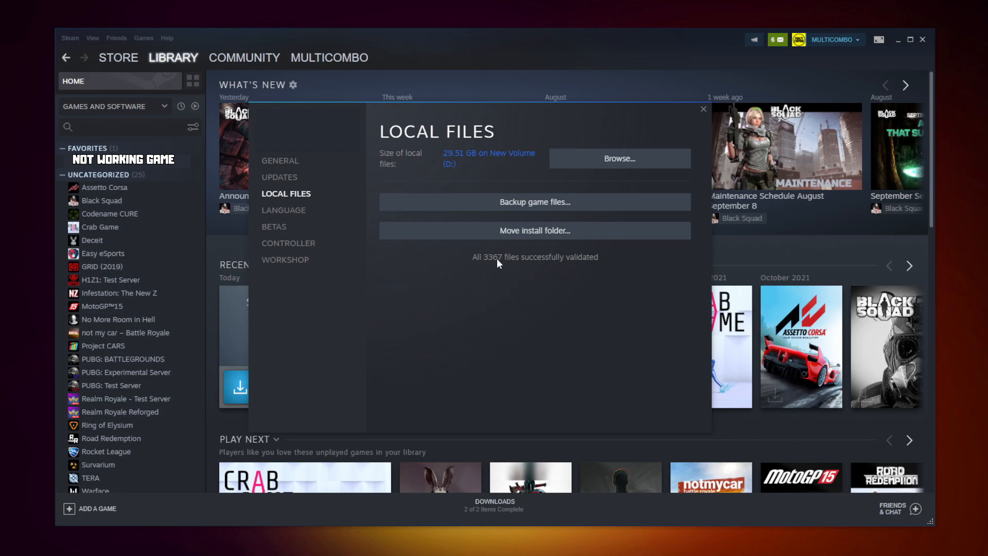
# From the install folder, reach the game executable's Compatibility properties
pyautogui.click(591, 166)
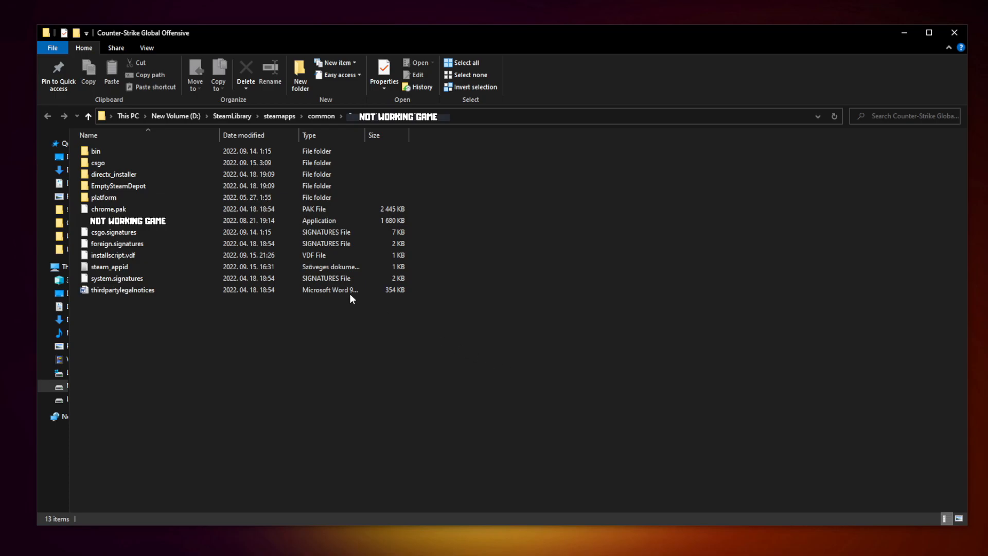
pyautogui.click(163, 225)
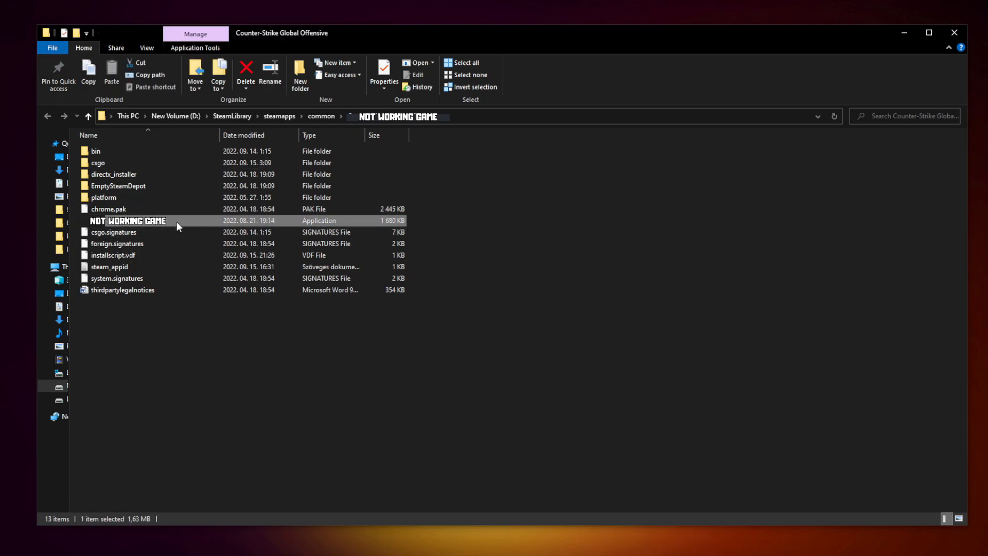
pyautogui.rightClick(199, 223)
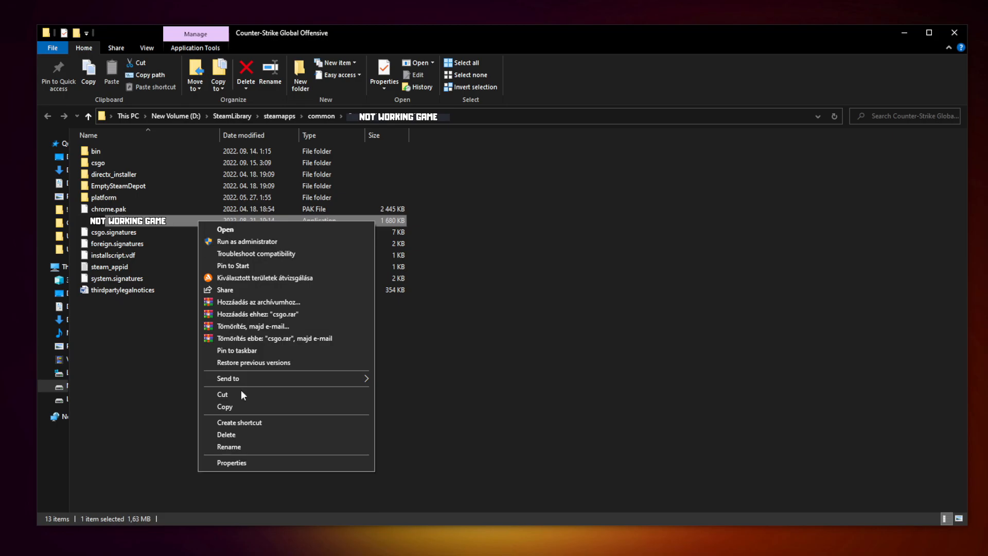
pyautogui.click(285, 463)
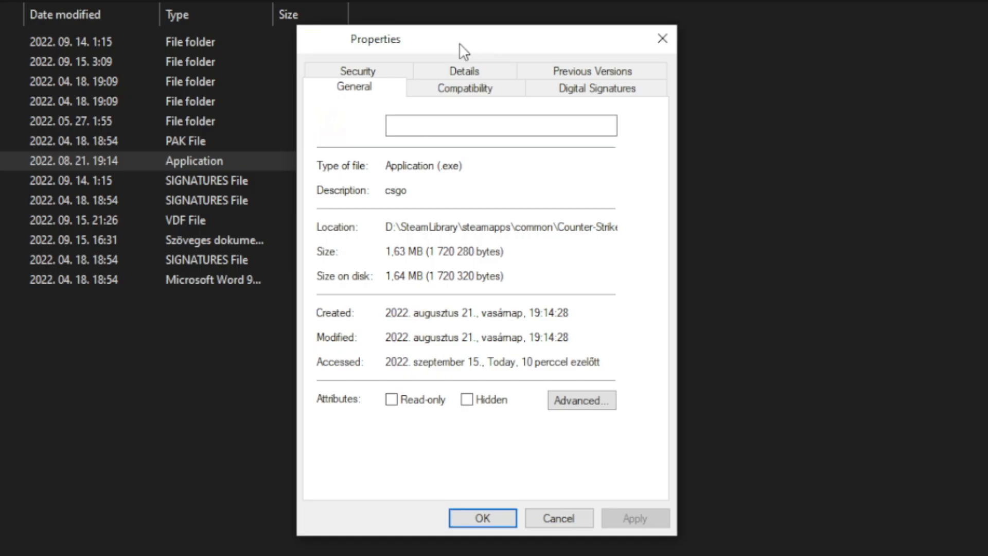
pyautogui.click(476, 95)
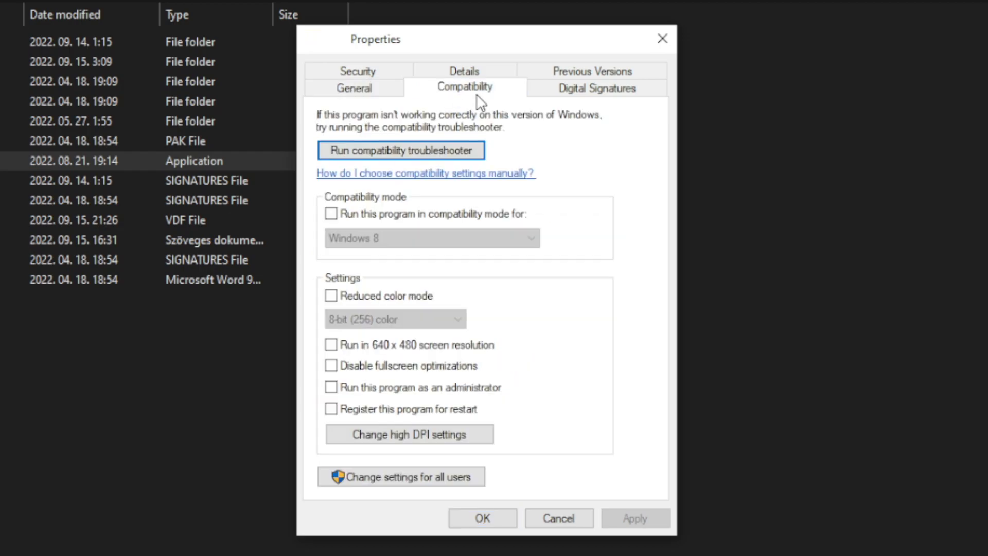
# Enable Windows 8 compatibility mode, disable fullscreen optimizations, run as administrator, and apply
pyautogui.click(340, 218)
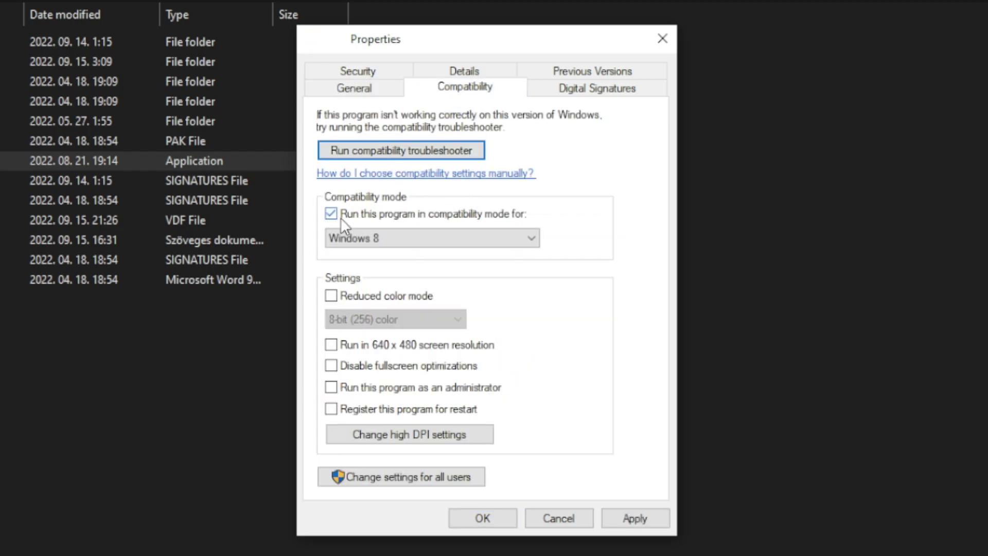
pyautogui.click(382, 236)
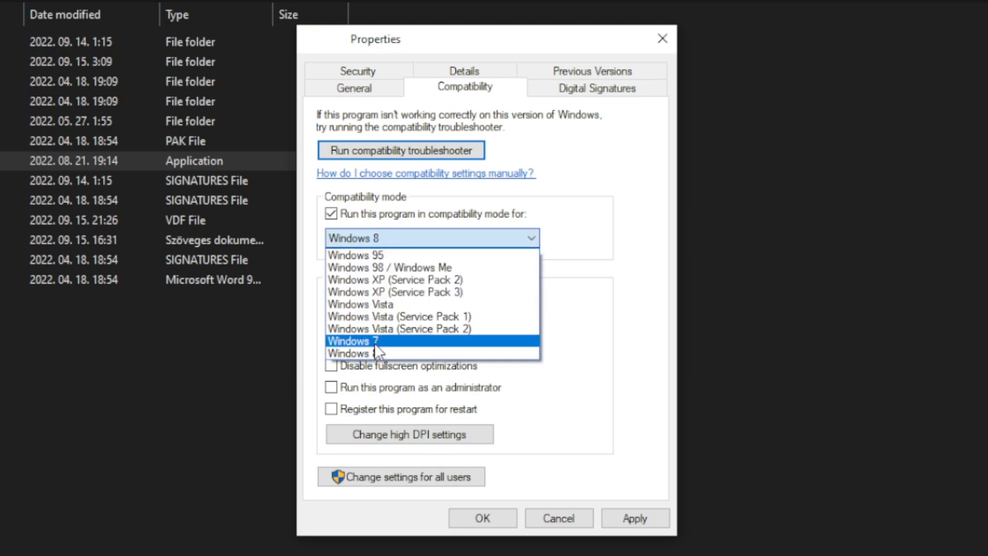
pyautogui.click(384, 352)
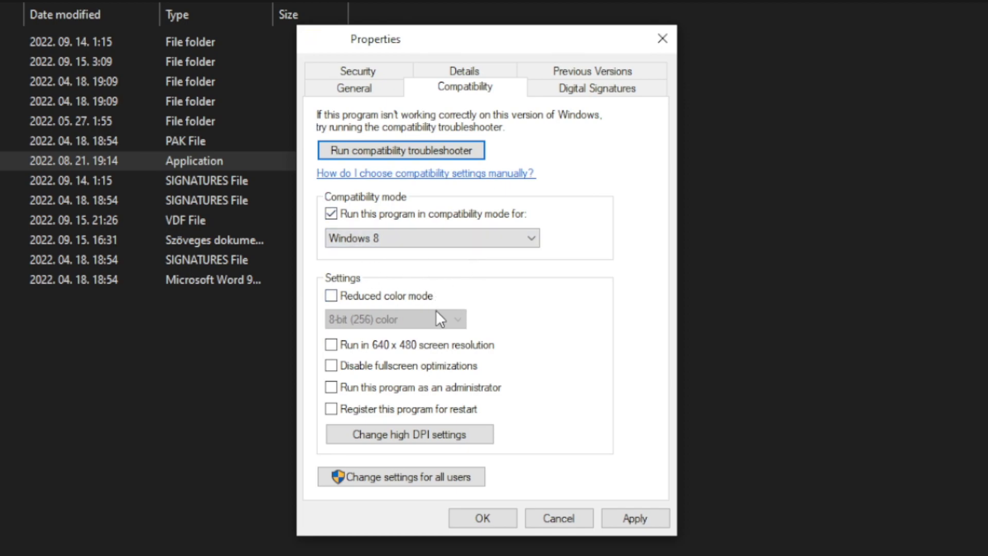
pyautogui.click(399, 371)
pyautogui.click(475, 390)
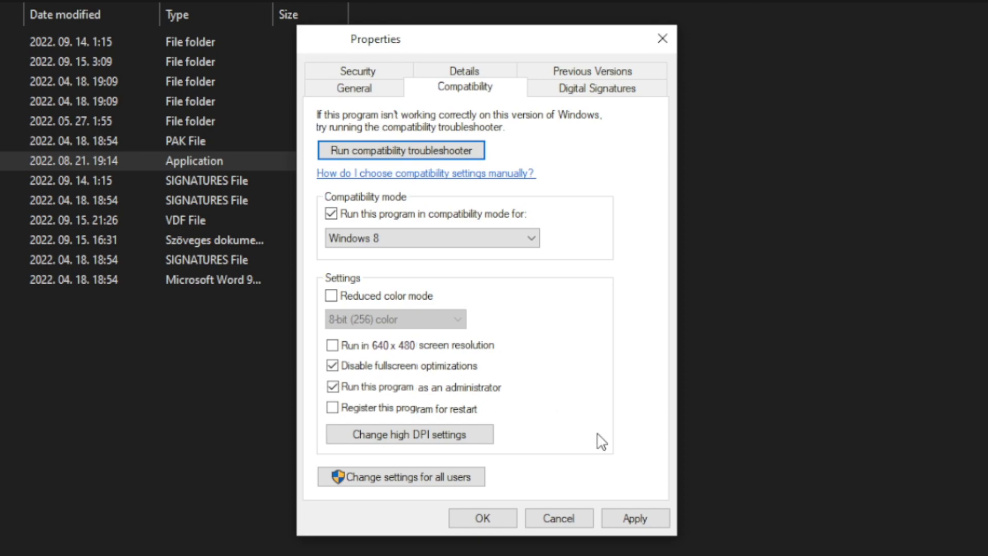
pyautogui.click(642, 516)
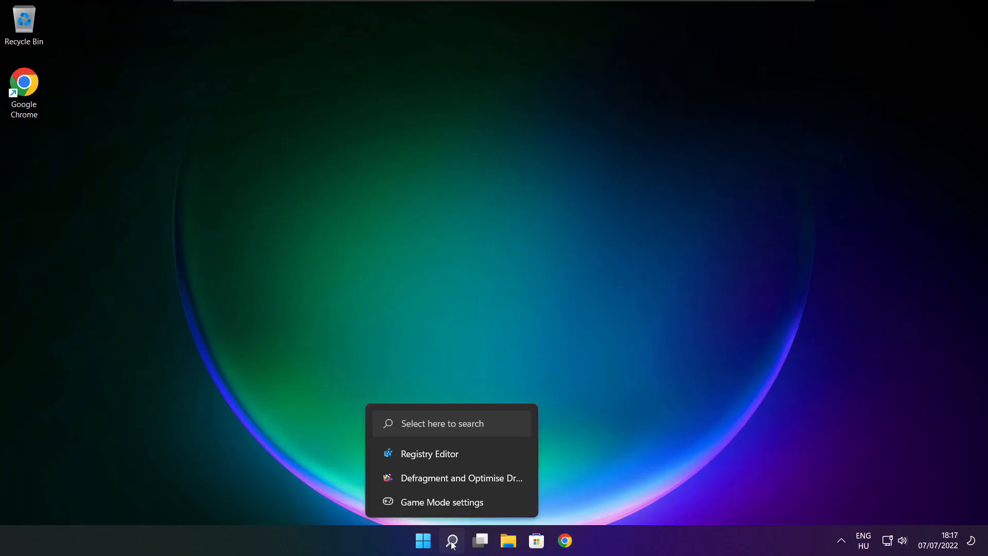
# Search 'updates', reach Windows Update and check for new updates
pyautogui.click(453, 541)
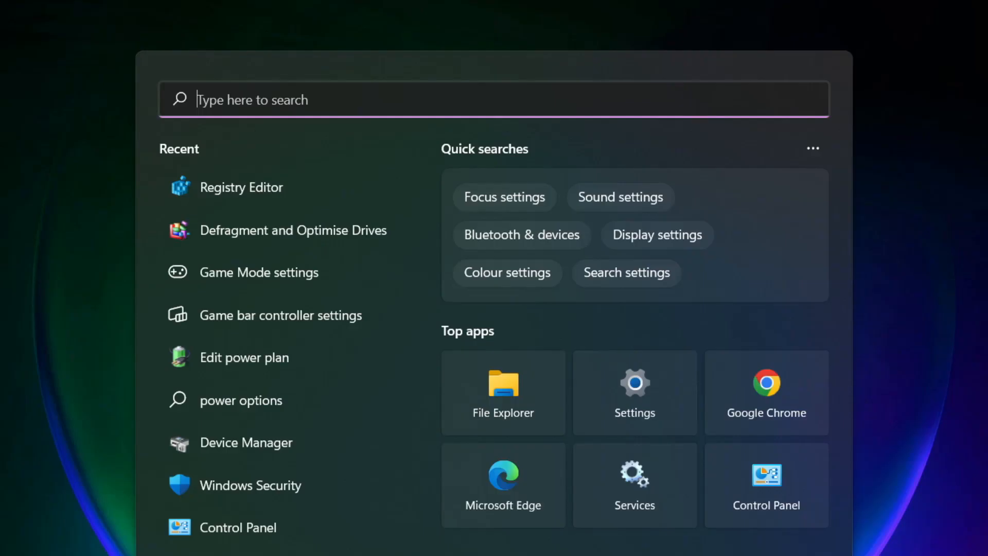
pyautogui.write('updates')
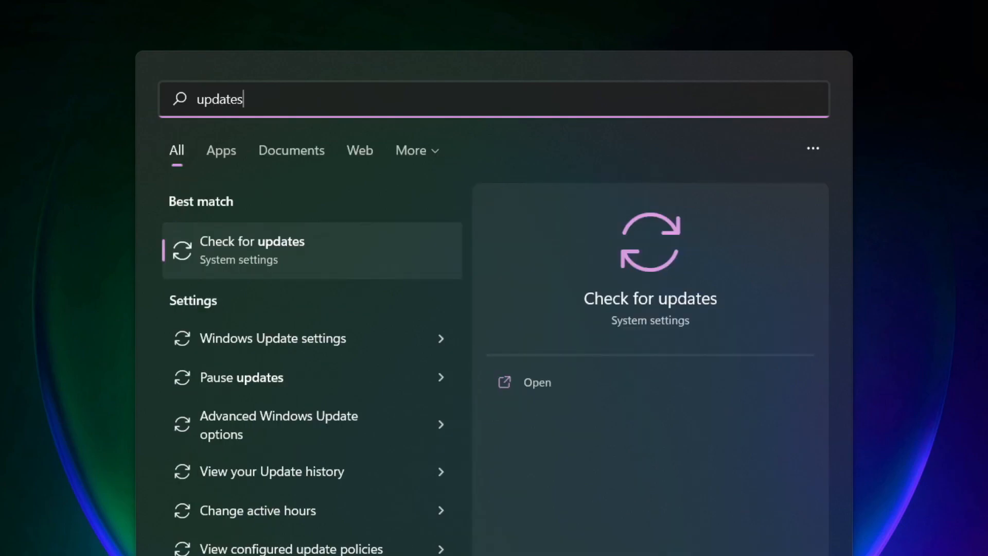
pyautogui.click(300, 254)
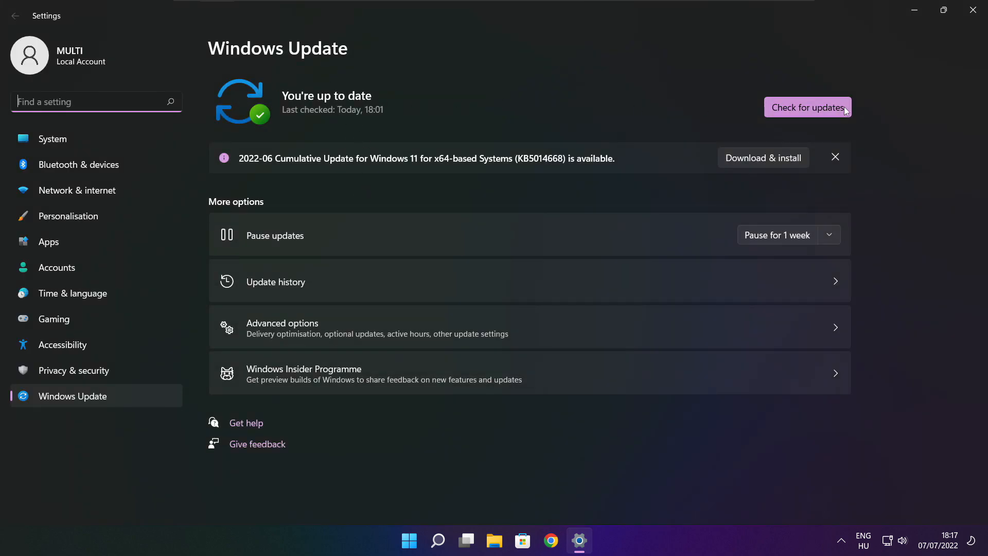
pyautogui.click(808, 108)
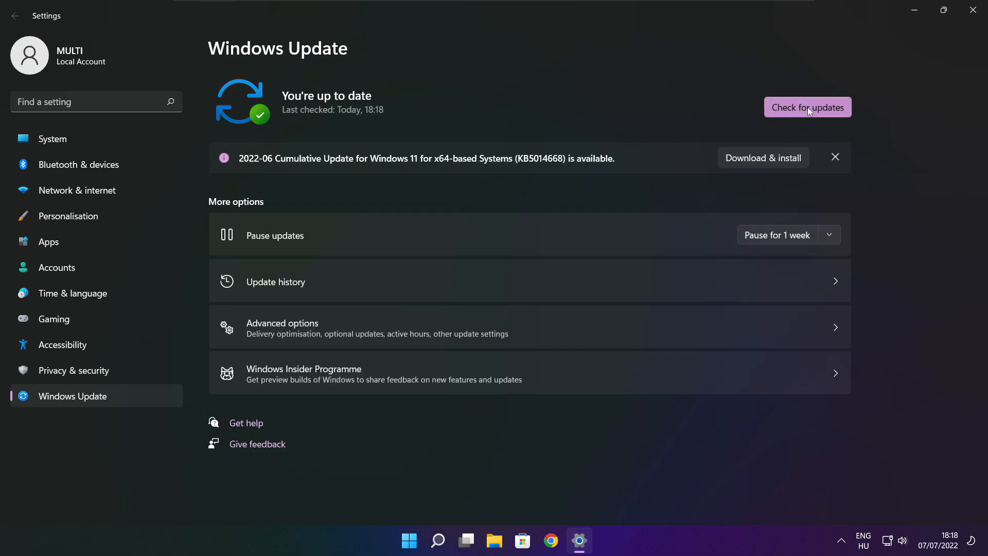
# Return to Chrome, download the DirectX End-User Runtime Web Installer and run dxwebsetup.exe
pyautogui.click(971, 15)
pyautogui.moveTo(566, 541)
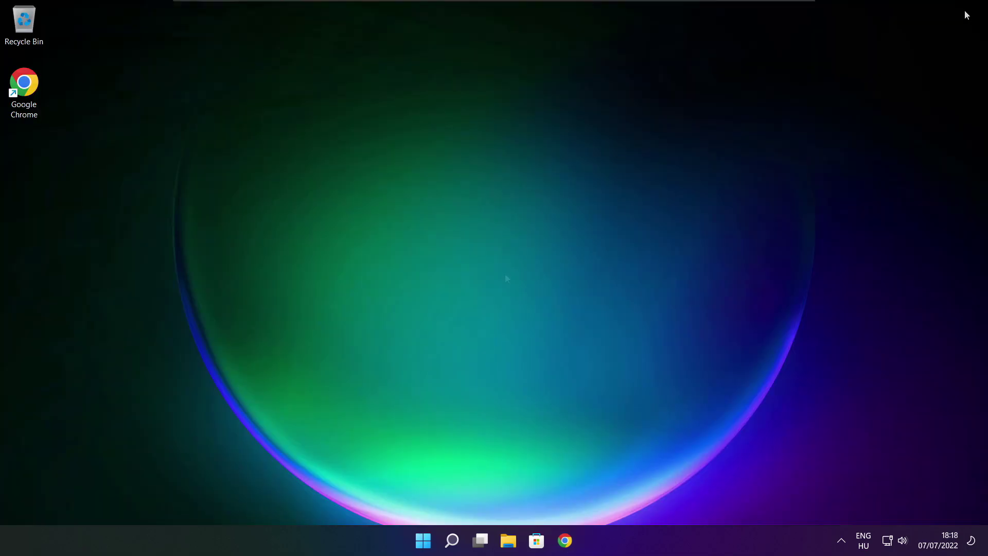
pyautogui.click(565, 541)
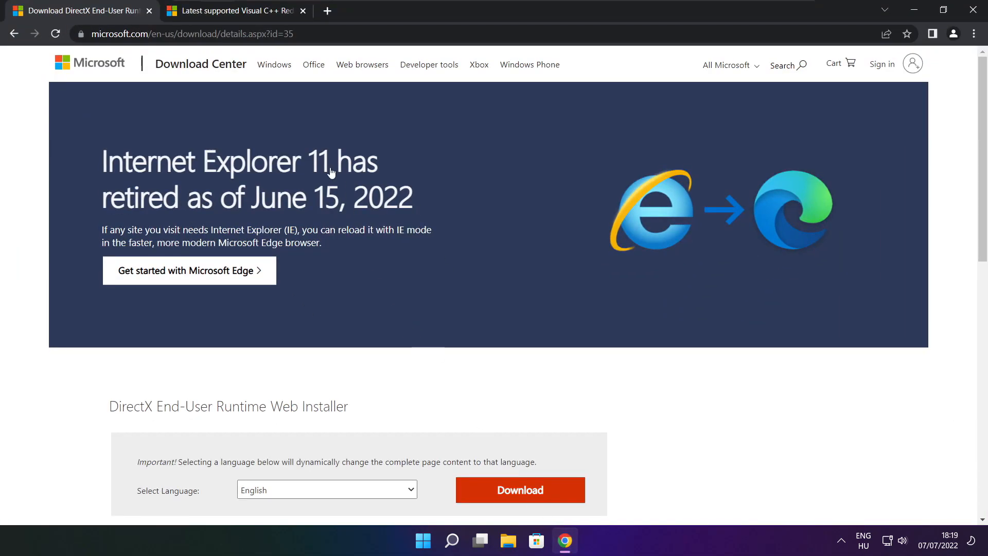
pyautogui.moveTo(301, 34)
pyautogui.mouseDown()
pyautogui.moveTo(91, 34)
pyautogui.moveTo(301, 34)
pyautogui.mouseUp()
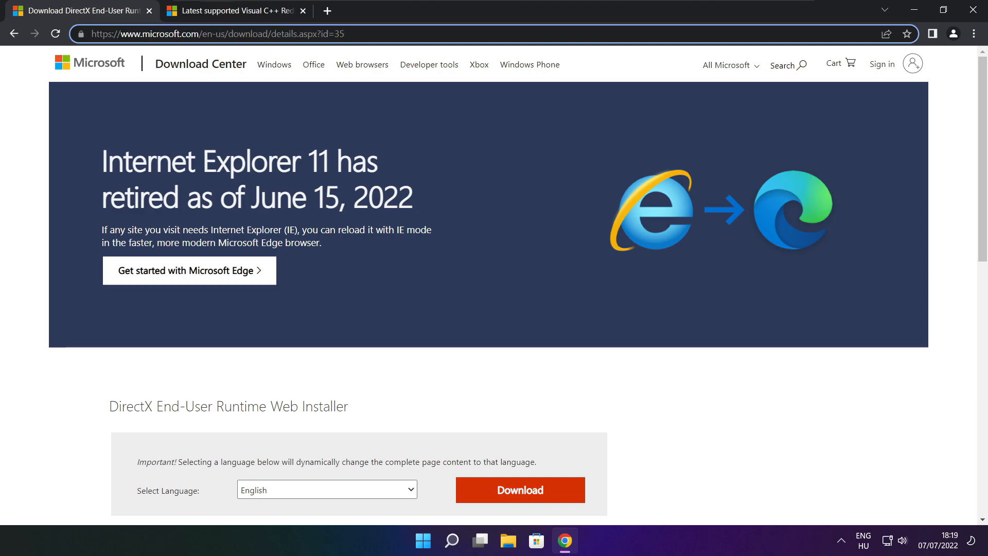
pyautogui.click(355, 370)
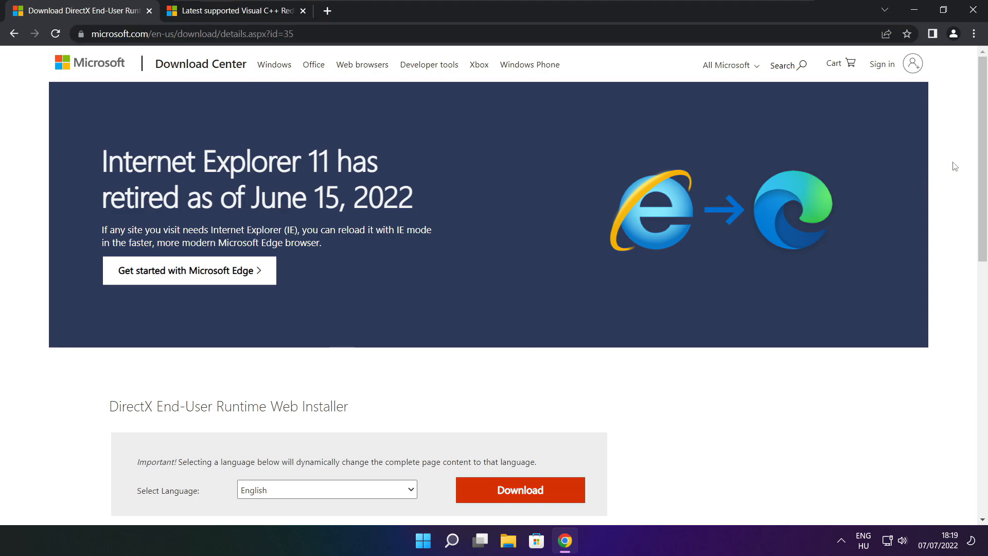
pyautogui.scroll(-3, 365, 221)
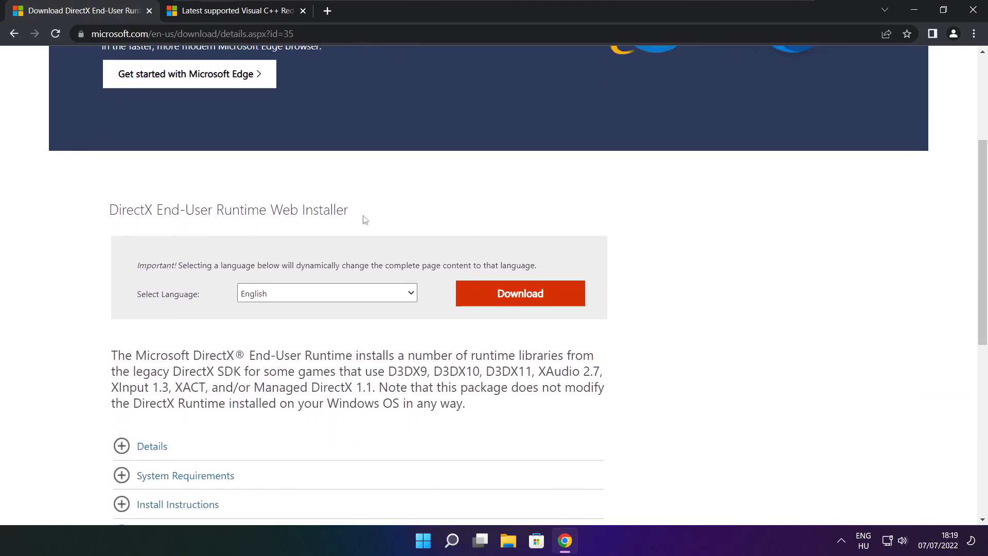
pyautogui.moveTo(365, 220); pyautogui.dragTo(420, 219)
pyautogui.click(524, 297)
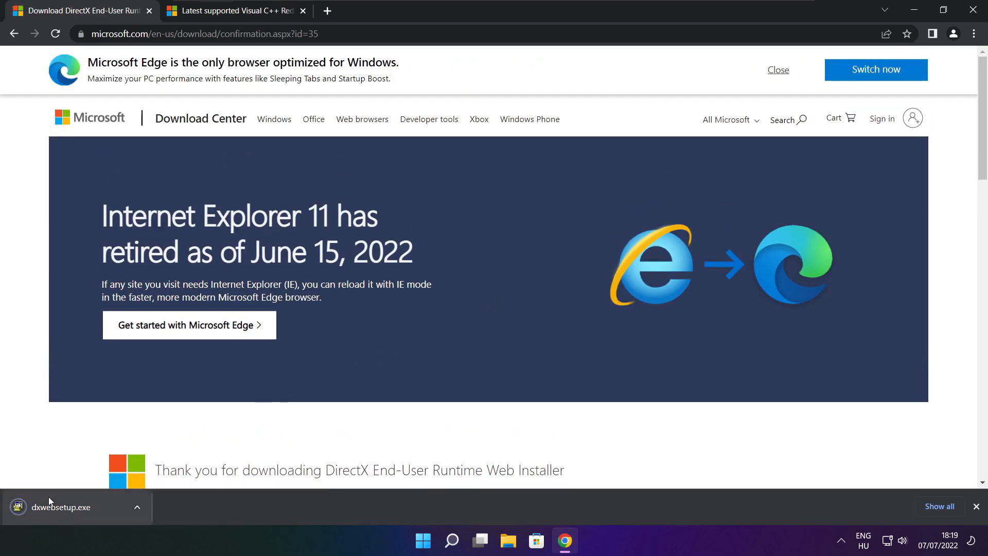
pyautogui.click(93, 508)
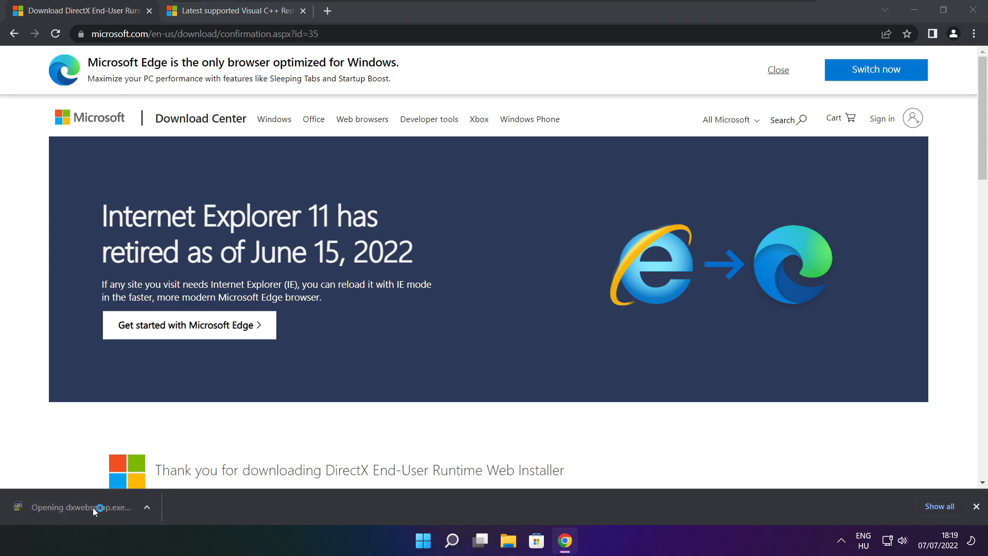
# Accept the DirectX license, skip the Bing Bar, install the runtime components and finish
pyautogui.moveTo(208, 76); pyautogui.dragTo(470, 147)
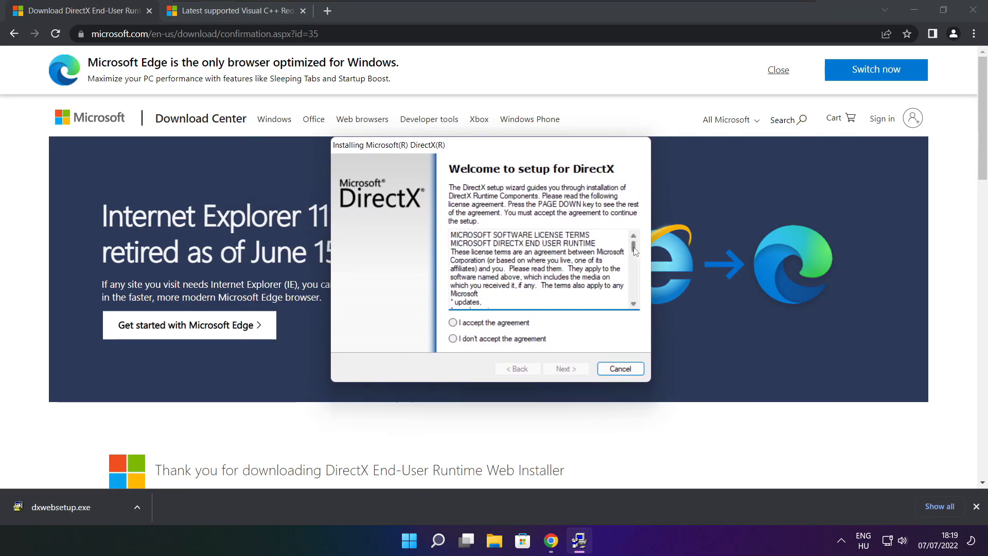
pyautogui.moveTo(633, 246); pyautogui.dragTo(634, 298)
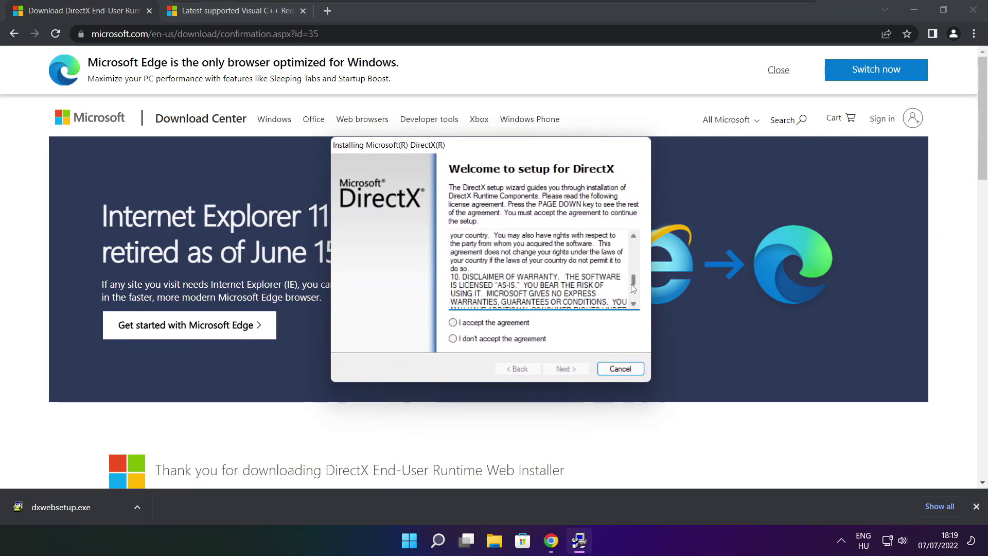
pyautogui.click(470, 325)
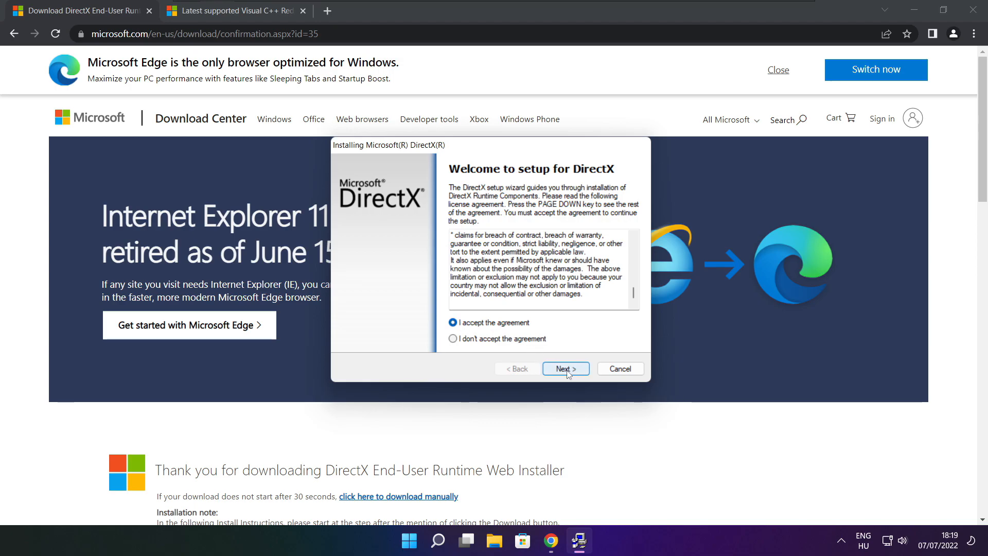
pyautogui.click(571, 371)
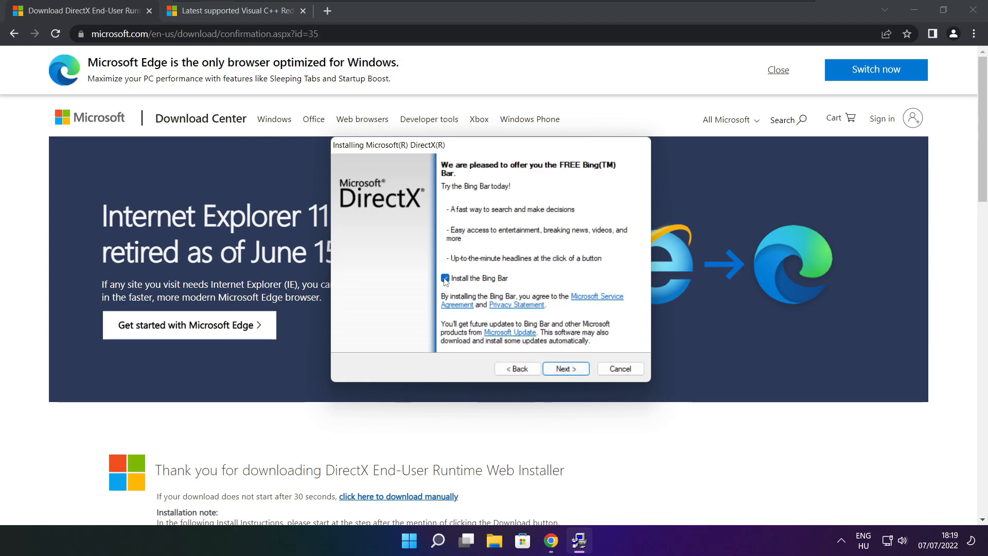
pyautogui.click(573, 370)
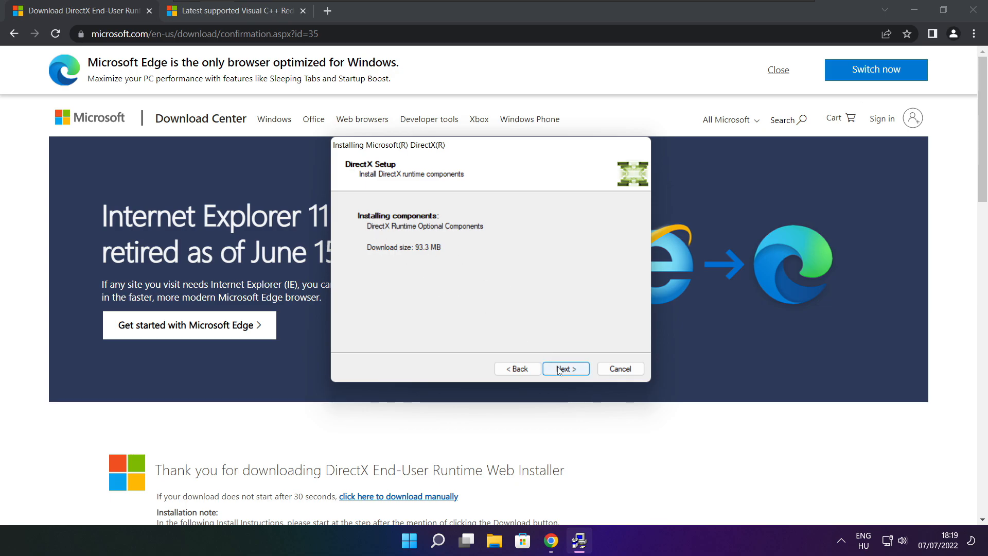
pyautogui.click(567, 370)
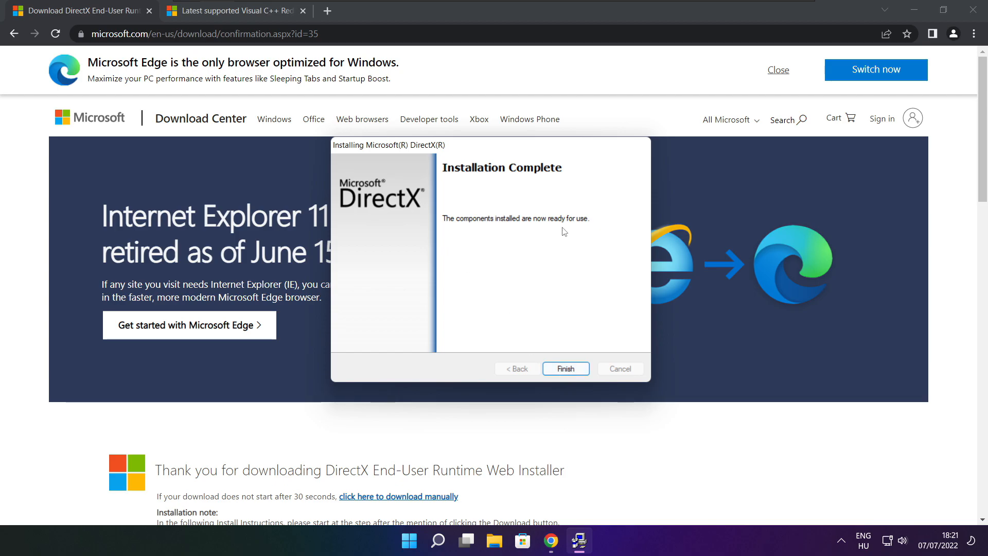
pyautogui.click(567, 369)
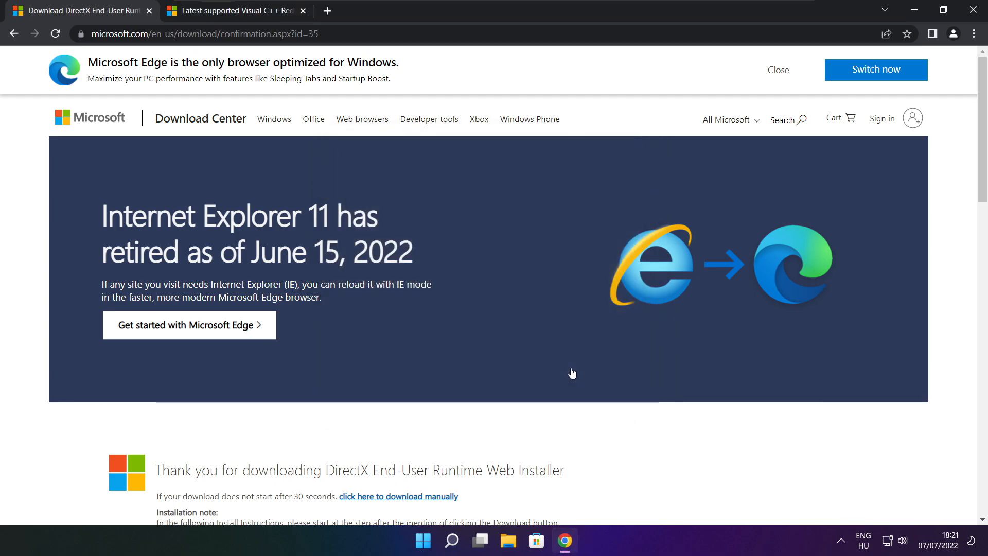
# Close the DirectX tab and locate the VS 2015–2022 redistributable table on Microsoft Docs
pyautogui.click(149, 11)
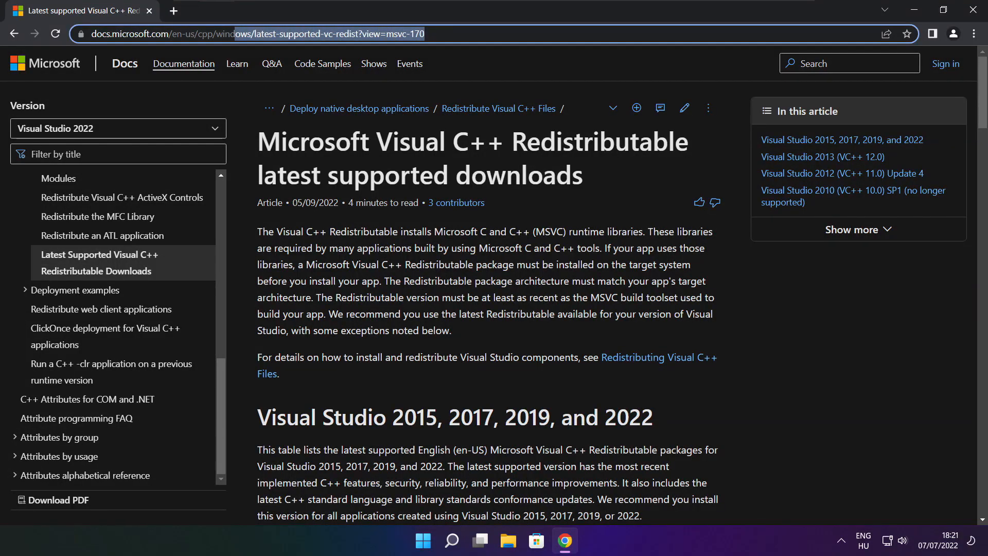
pyautogui.moveTo(425, 33)
pyautogui.mouseDown()
pyautogui.moveTo(92, 33)
pyautogui.moveTo(425, 34)
pyautogui.mouseUp()
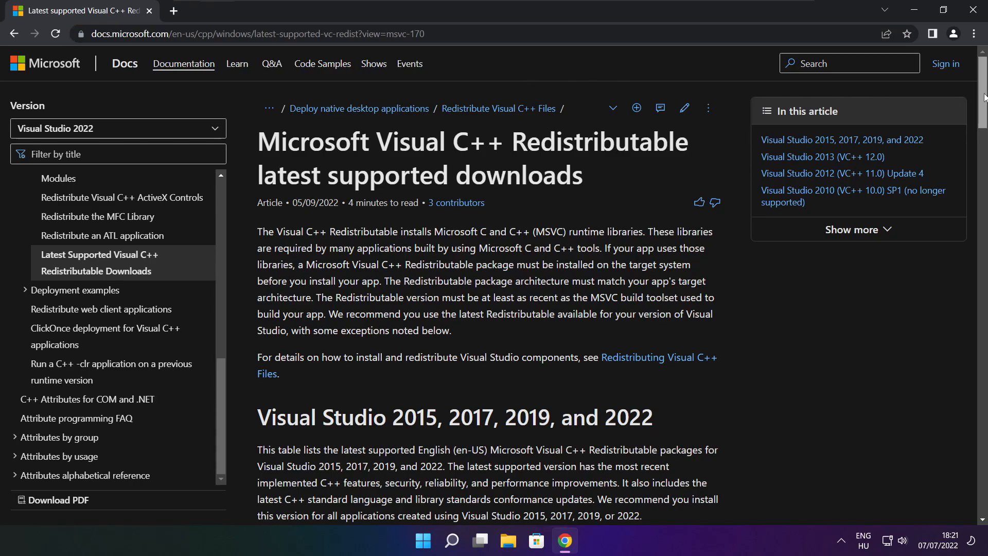
pyautogui.scroll(-3, 976, 143)
pyautogui.scroll(-2, 977, 144)
pyautogui.scroll(2, 977, 143)
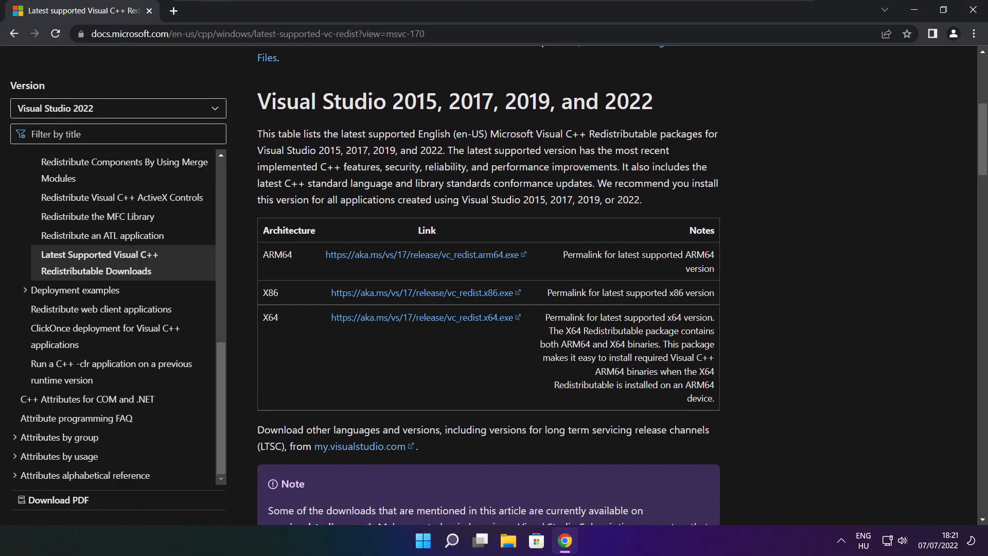
pyautogui.moveTo(263, 254); pyautogui.dragTo(664, 349)
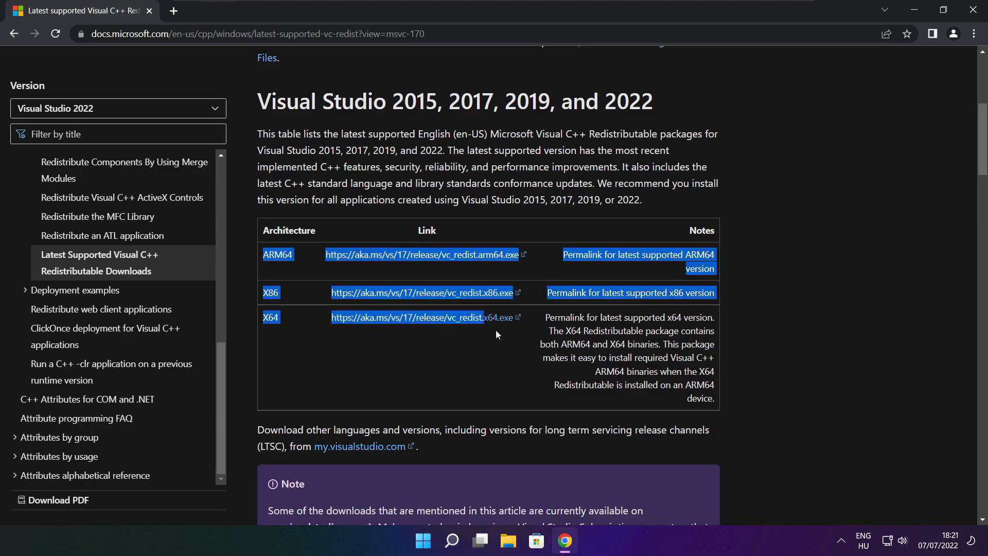
pyautogui.click(664, 353)
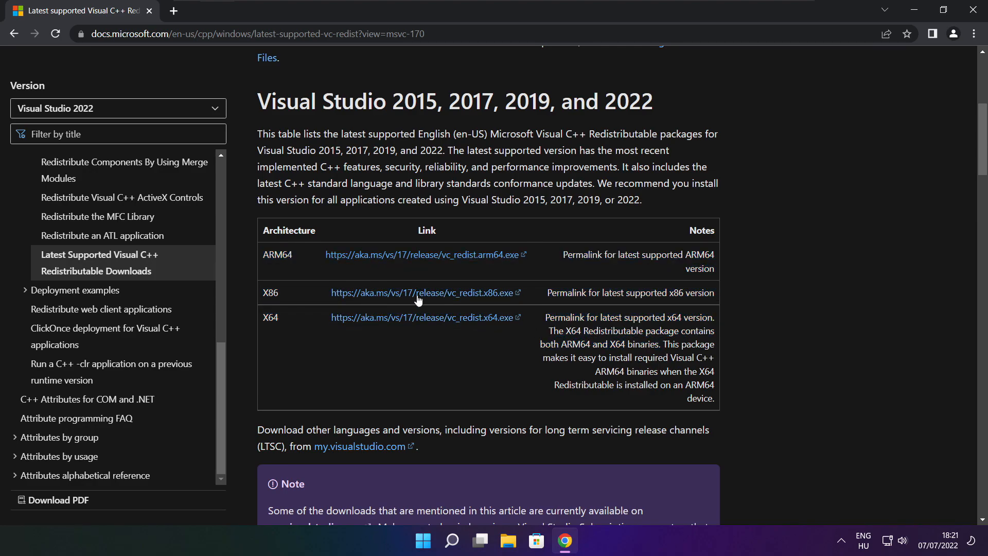
# Download the ARM64, x86 and x64 Visual C++ Redistributable packages
pyautogui.click(410, 259)
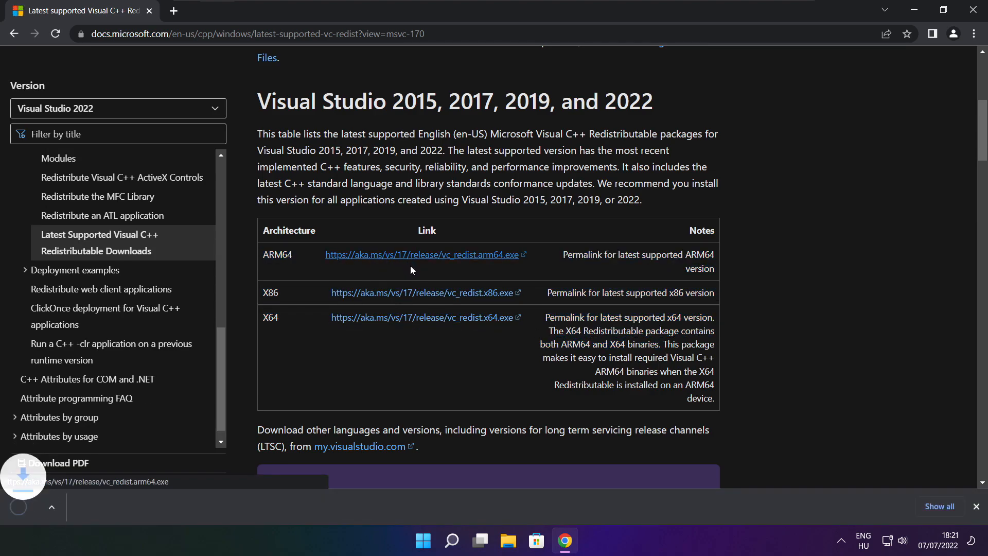
pyautogui.click(409, 297)
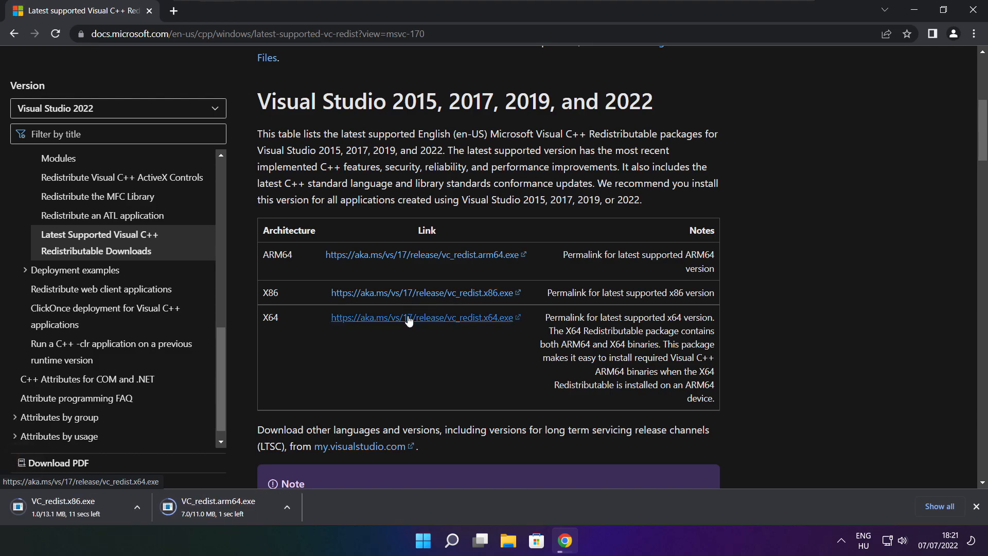
pyautogui.click(407, 319)
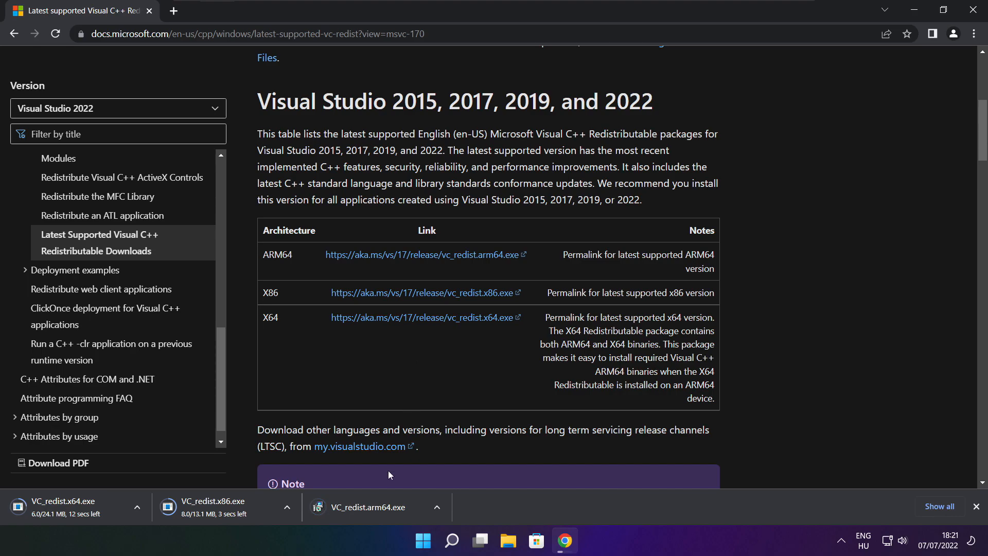
# Run VC_redist.arm64.exe, accept and install; close after it fails as unsupported
pyautogui.click(376, 509)
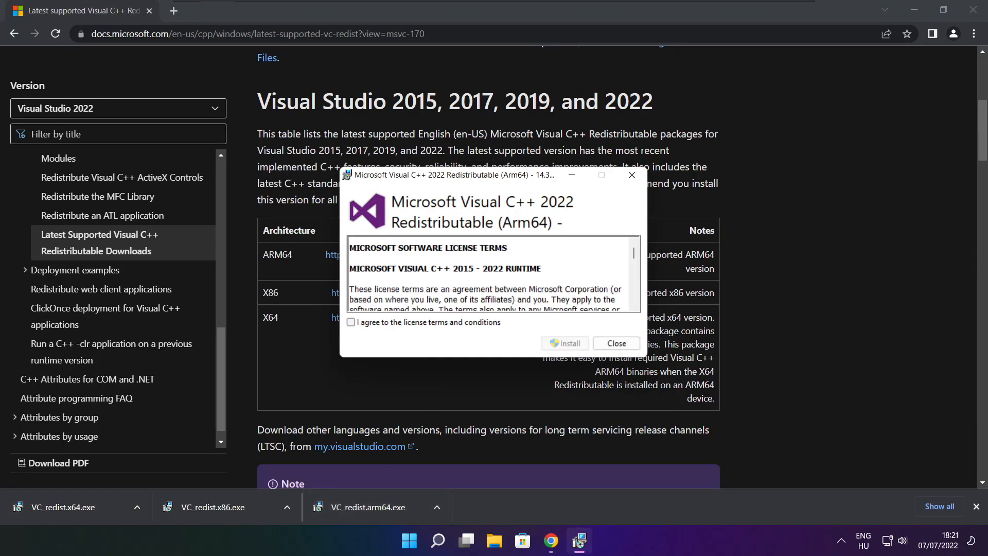
pyautogui.moveTo(633, 254); pyautogui.dragTo(633, 302)
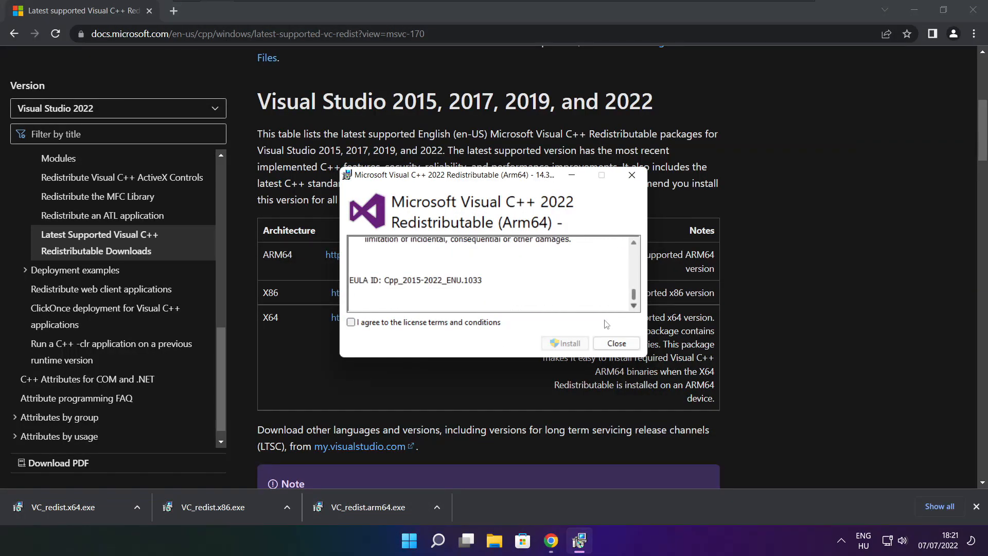
pyautogui.click(352, 323)
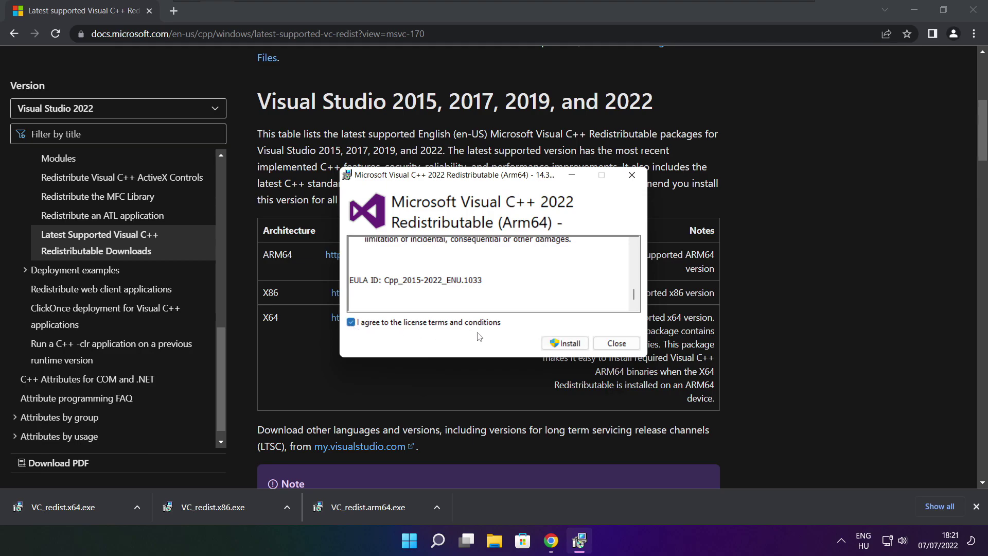
pyautogui.click(562, 343)
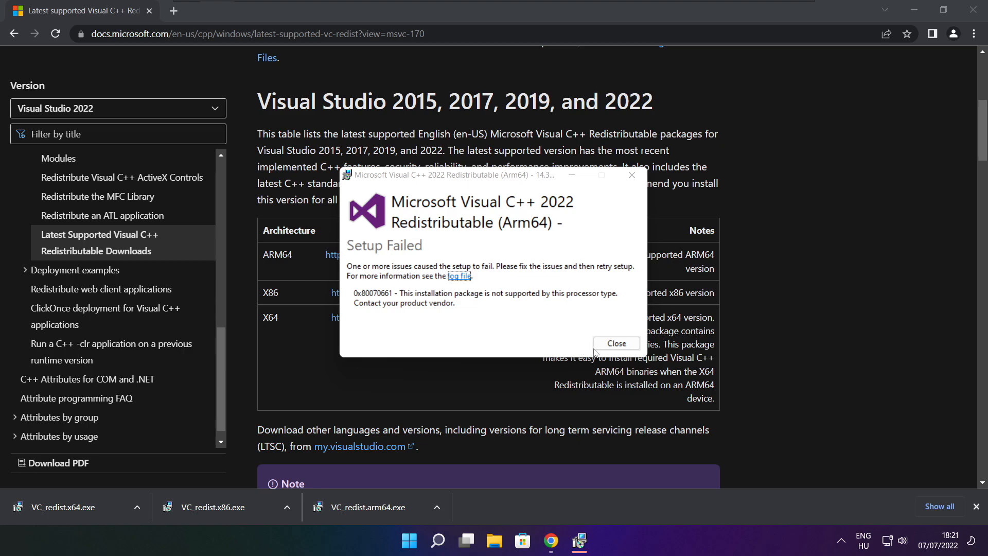
pyautogui.click(610, 345)
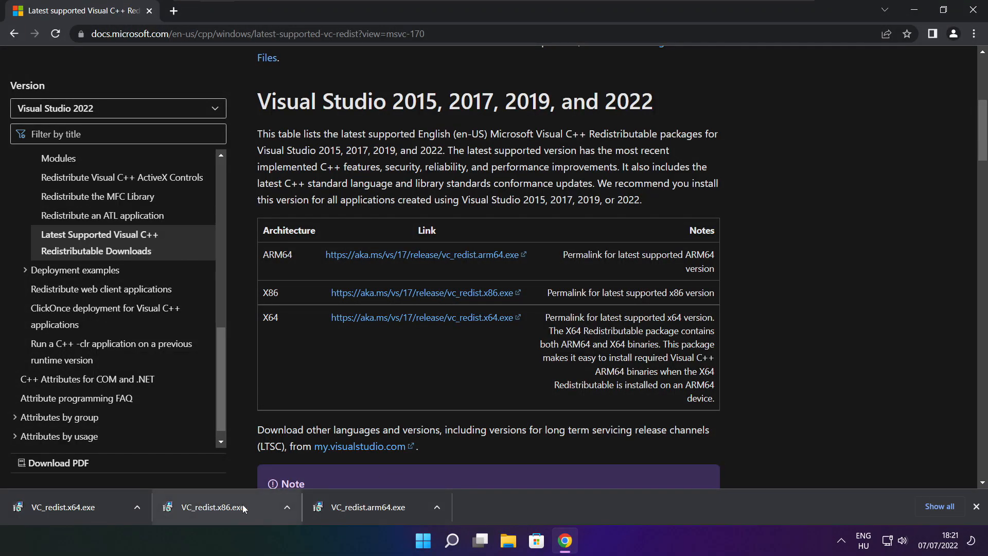
# Install VC_redist.x86.exe successfully, then launch VC_redist.x64.exe
pyautogui.click(234, 507)
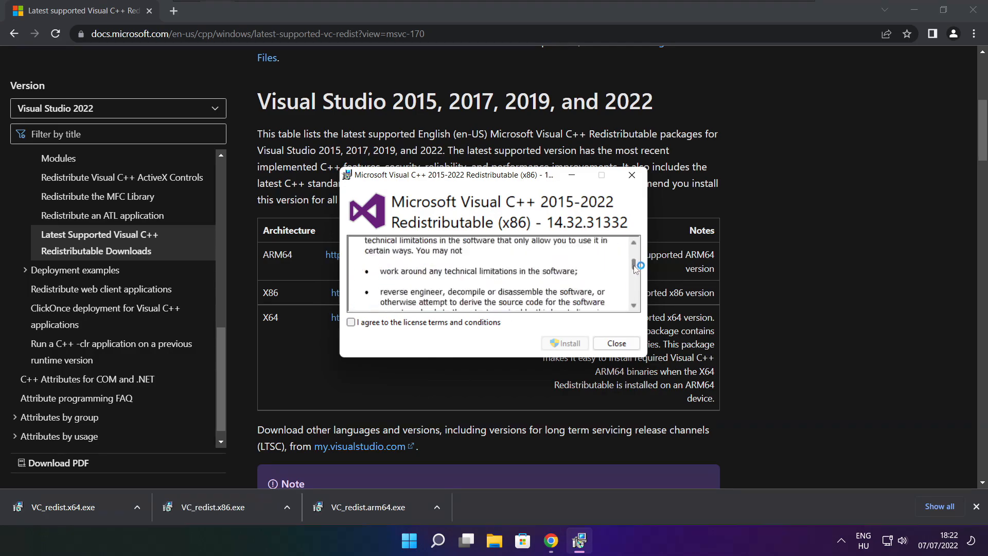
pyautogui.moveTo(637, 257); pyautogui.dragTo(638, 305)
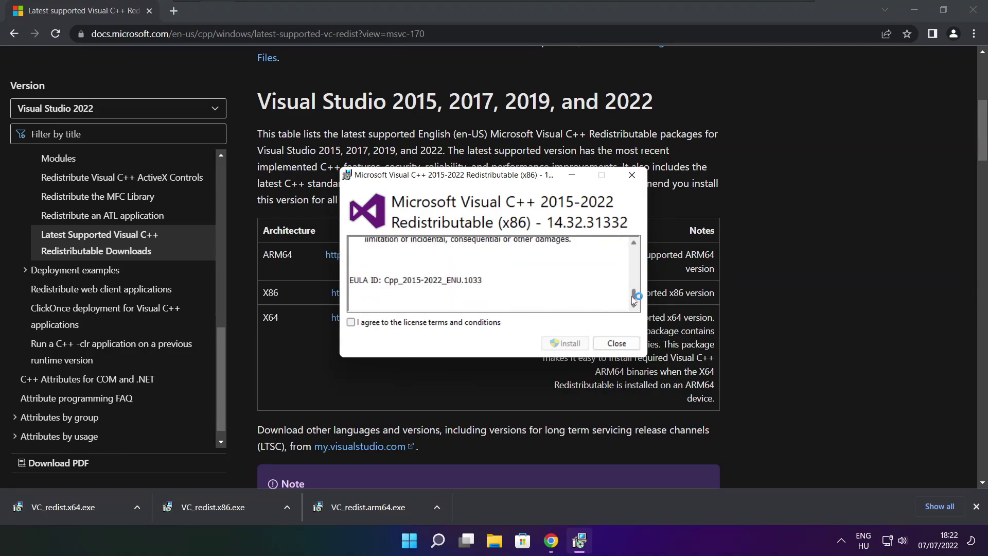
pyautogui.click(351, 323)
pyautogui.click(566, 344)
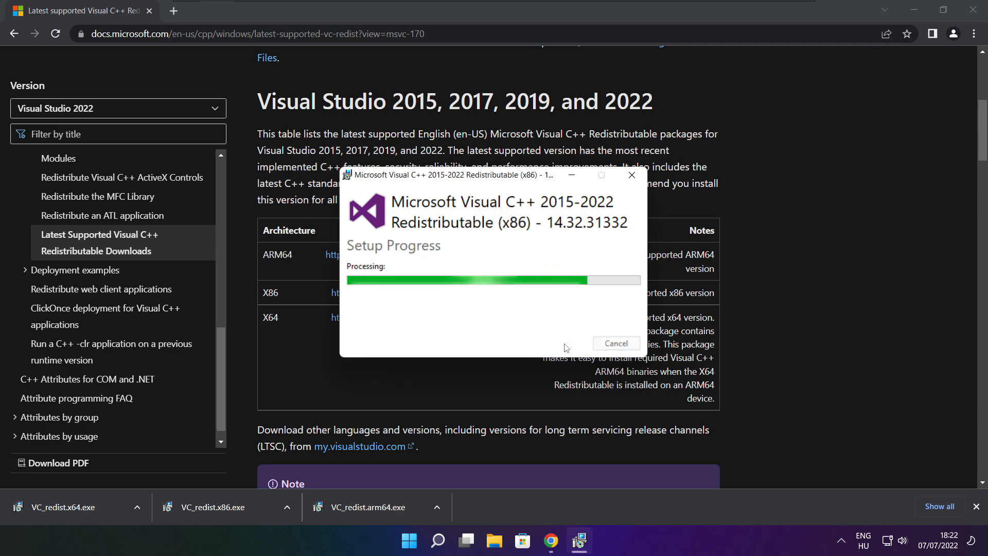
pyautogui.click(617, 343)
pyautogui.click(80, 507)
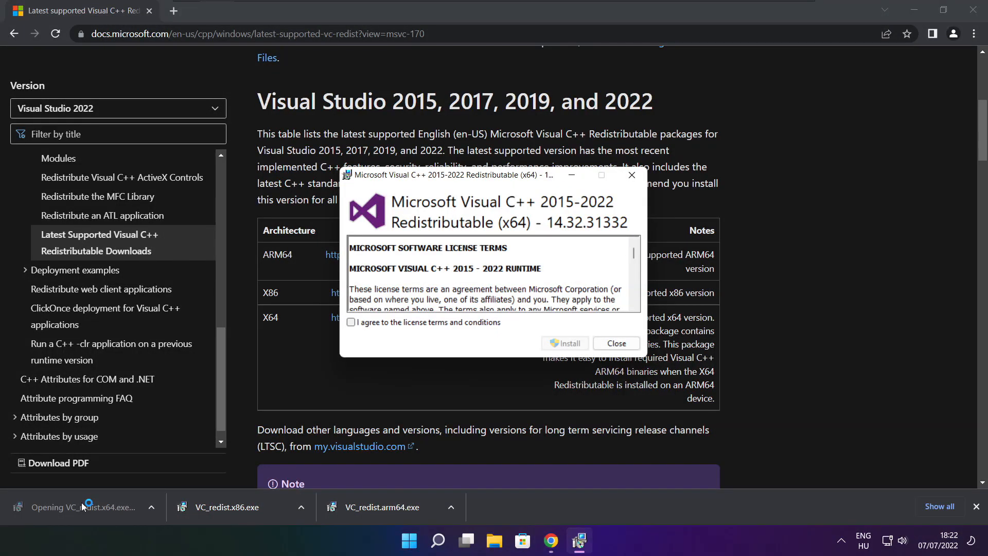
pyautogui.moveTo(637, 255); pyautogui.dragTo(635, 308)
pyautogui.click(351, 322)
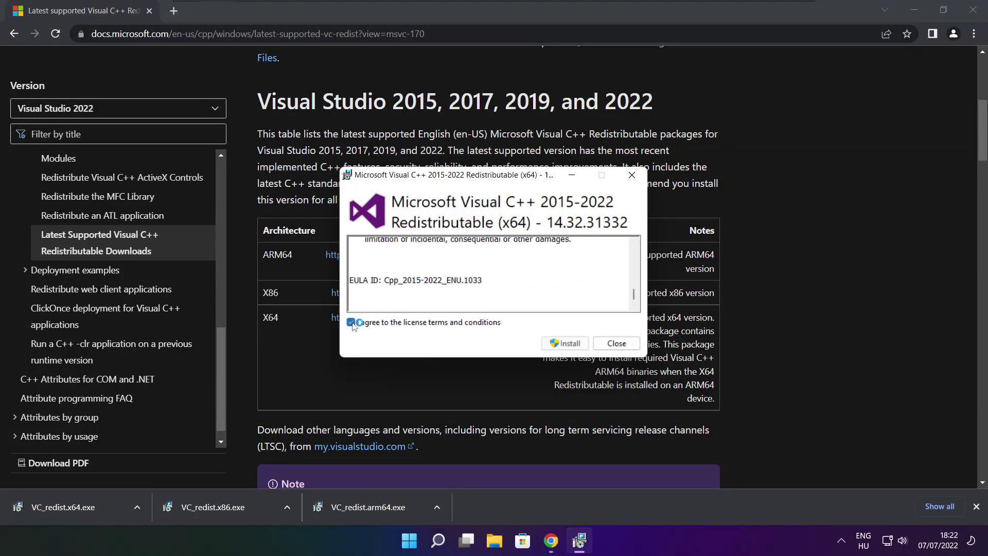
pyautogui.click(567, 343)
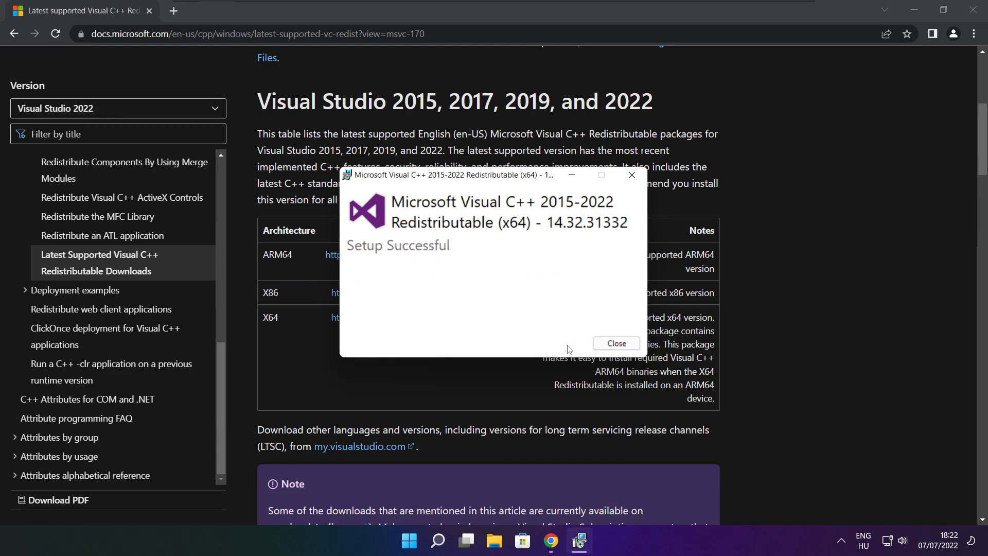
pyautogui.click(616, 343)
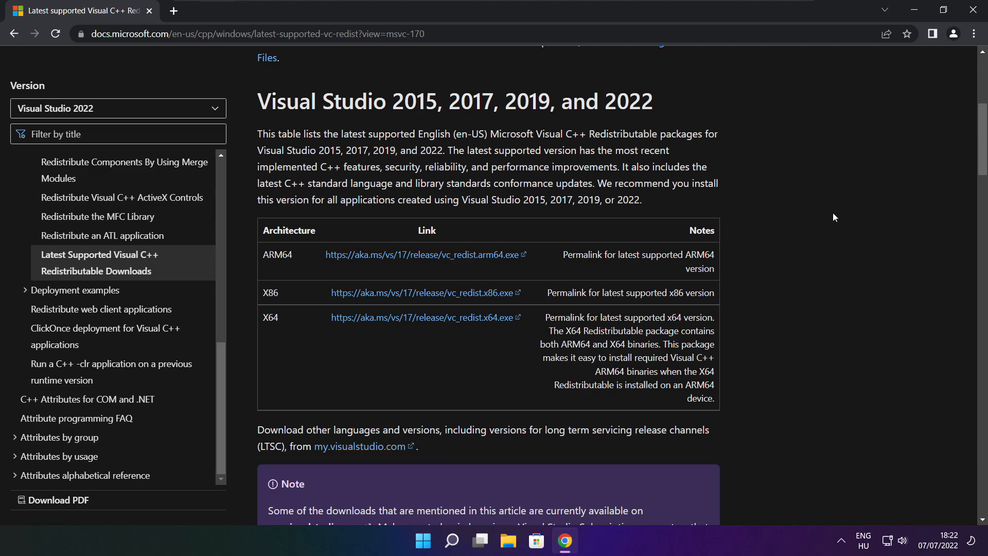
# Close Chrome and launch Task Manager from the Start button's quick menu
pyautogui.click(974, 13)
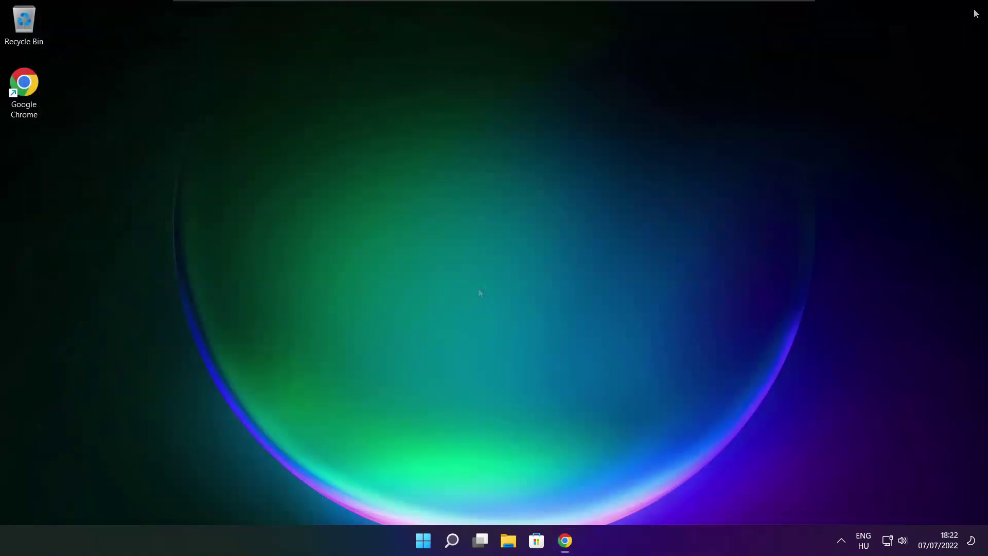
pyautogui.rightClick(424, 544)
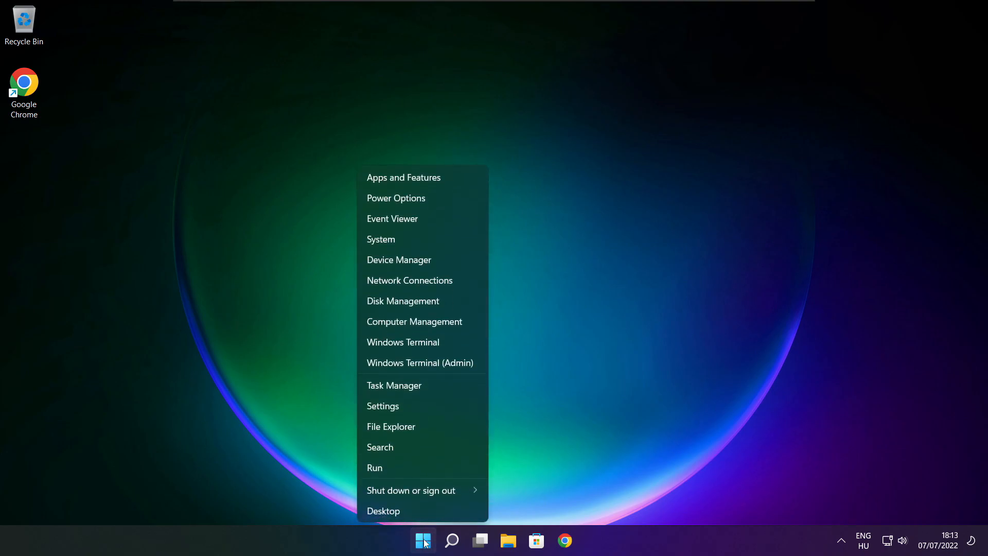
pyautogui.click(424, 387)
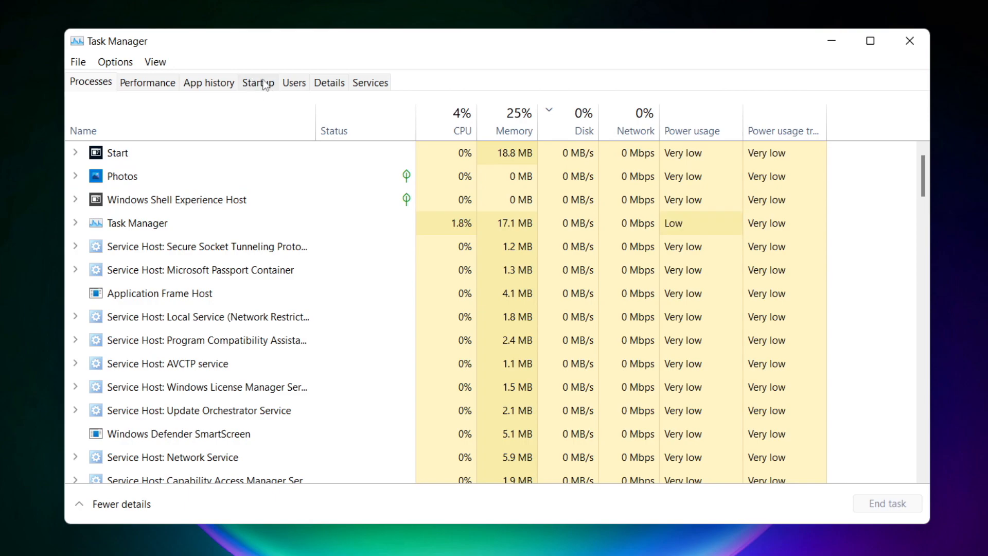
# On the Startup tab, disable Cortana and Microsoft Edge from launching at startup
pyautogui.click(261, 86)
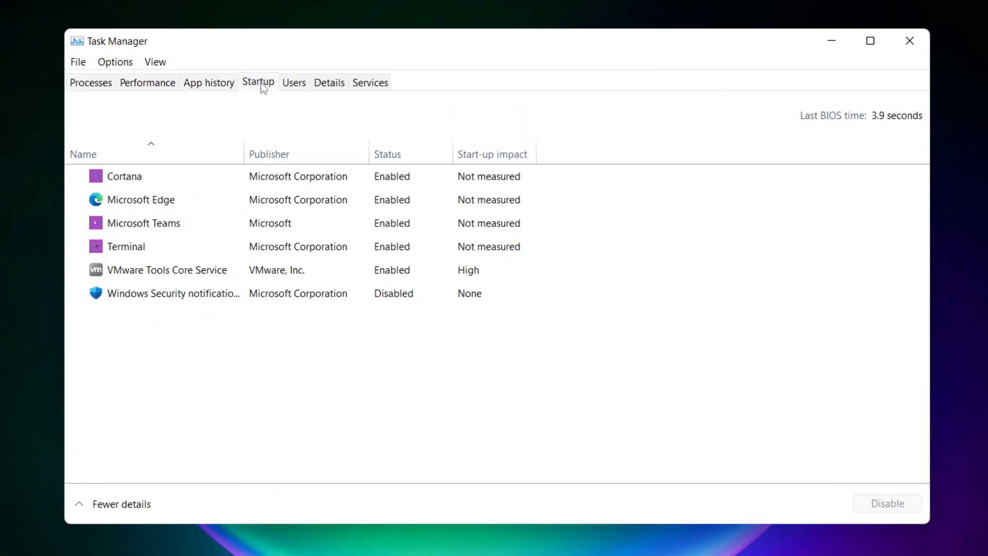
pyautogui.click(279, 185)
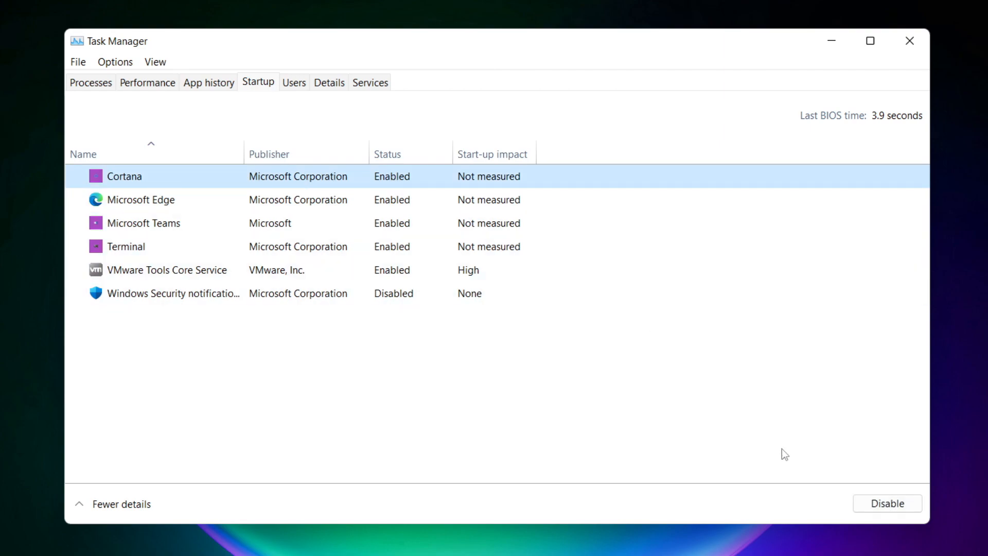
pyautogui.click(888, 506)
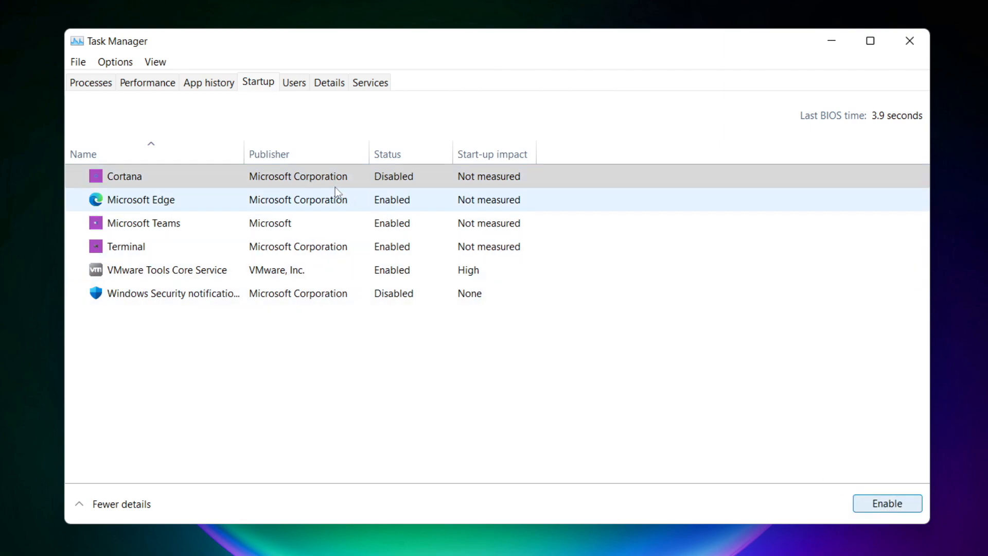
pyautogui.click(263, 205)
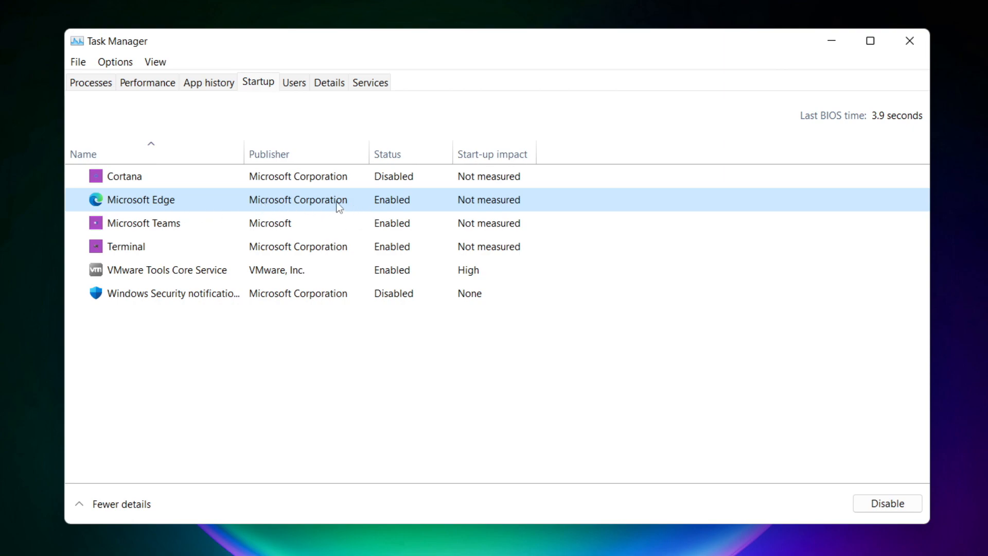
pyautogui.click(896, 513)
# Disable Microsoft Teams and Terminal at startup, then close Task Manager
pyautogui.click(407, 224)
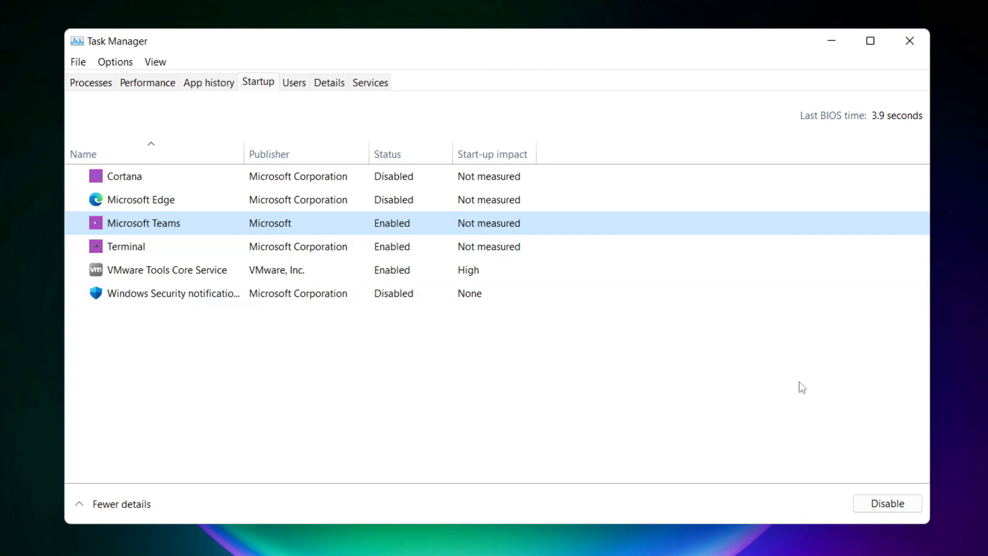
pyautogui.click(902, 516)
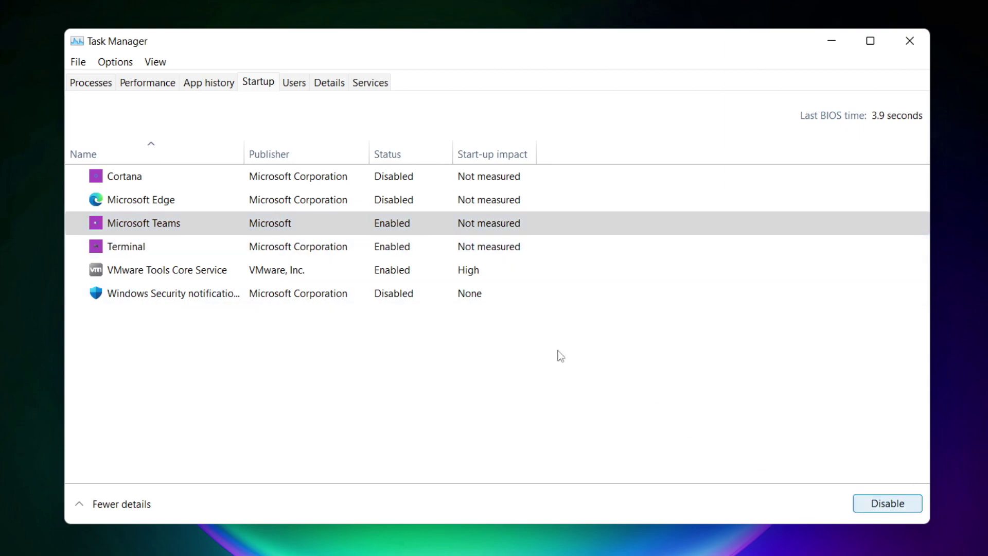
pyautogui.click(329, 251)
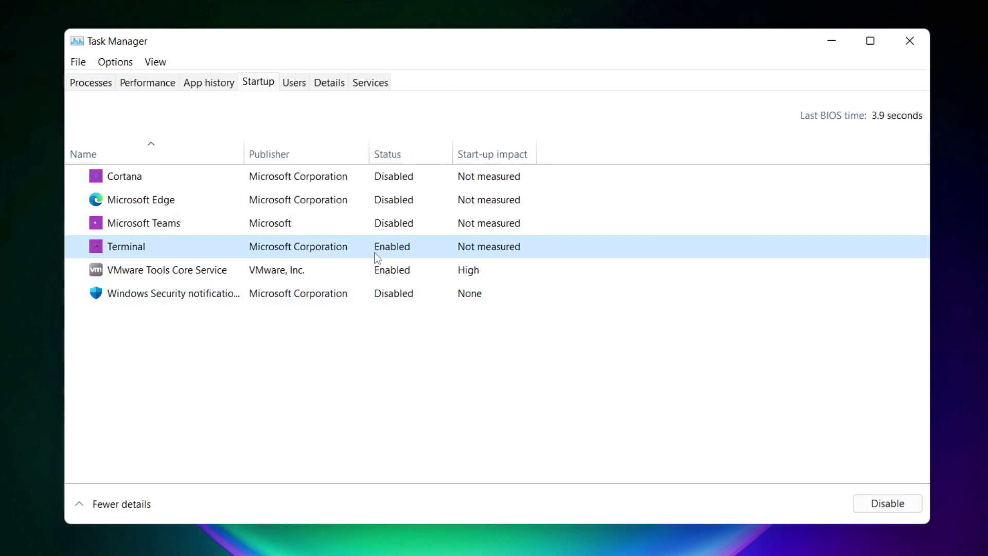
pyautogui.click(903, 509)
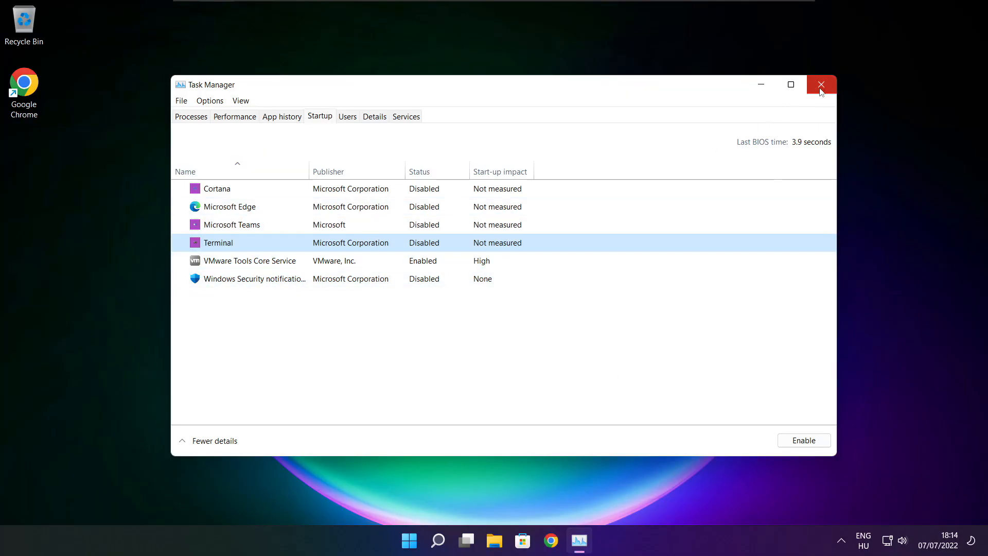
pyautogui.click(821, 85)
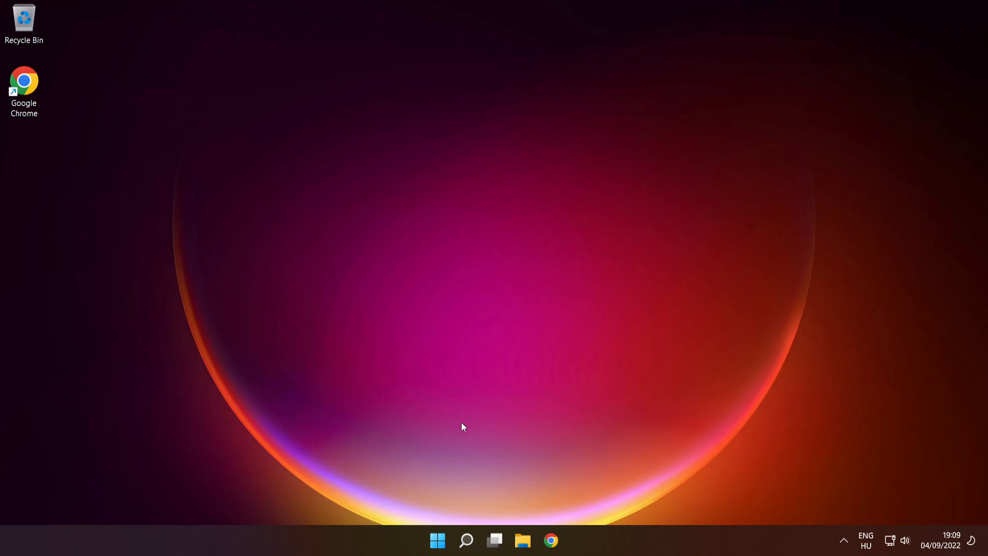
pyautogui.moveTo(438, 540)
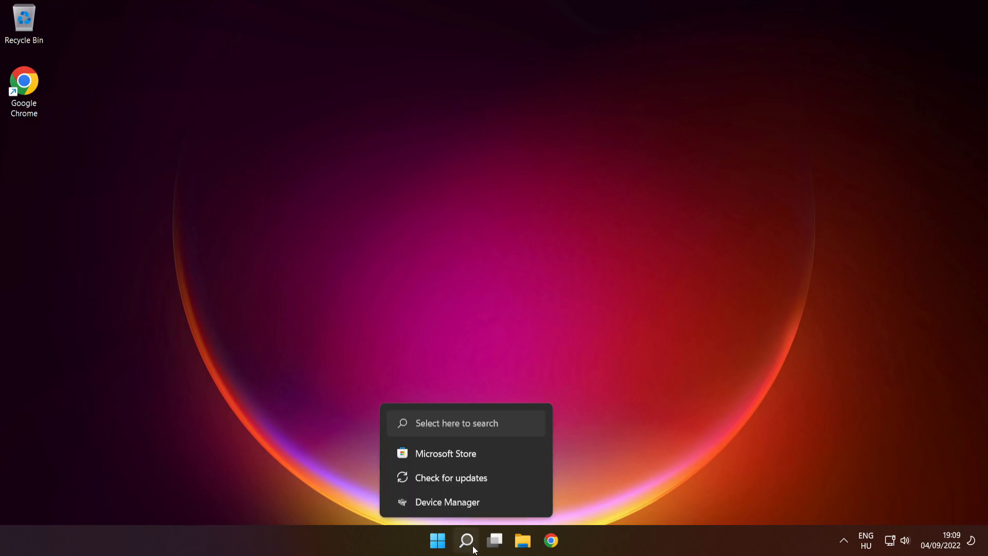
# Search for cmd, run Command Prompt as administrator and centre its window
pyautogui.click(468, 540)
pyautogui.write('control Panel')
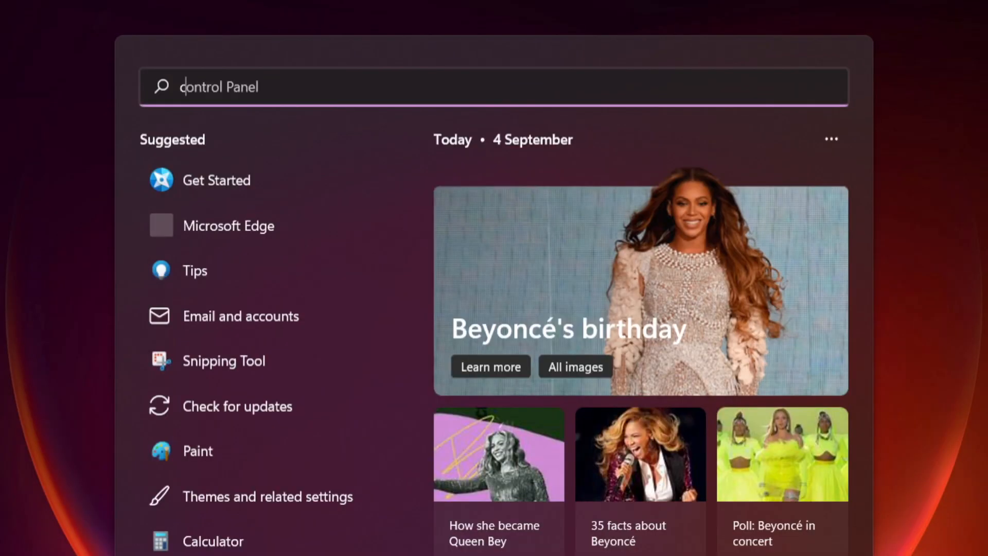
pyautogui.write('cmd')
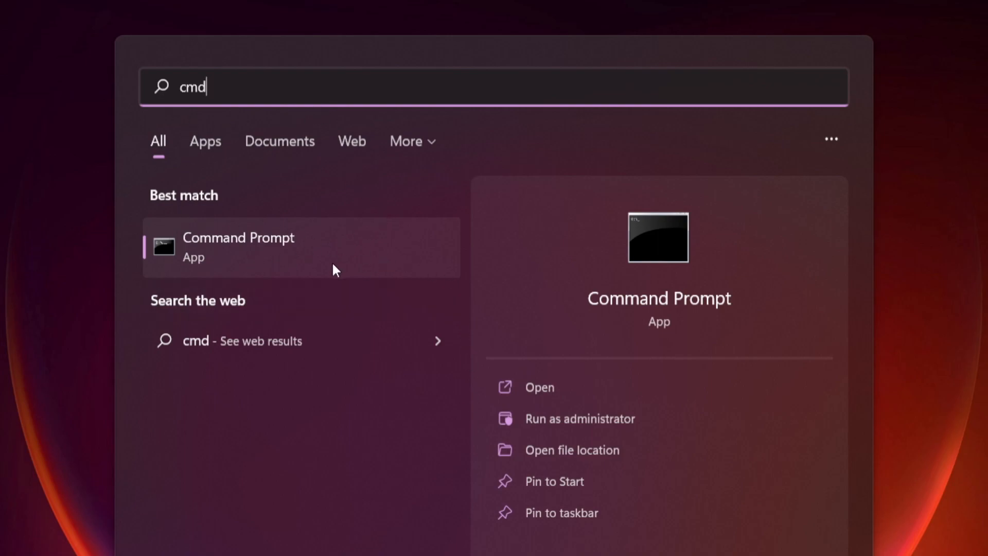
pyautogui.rightClick(362, 246)
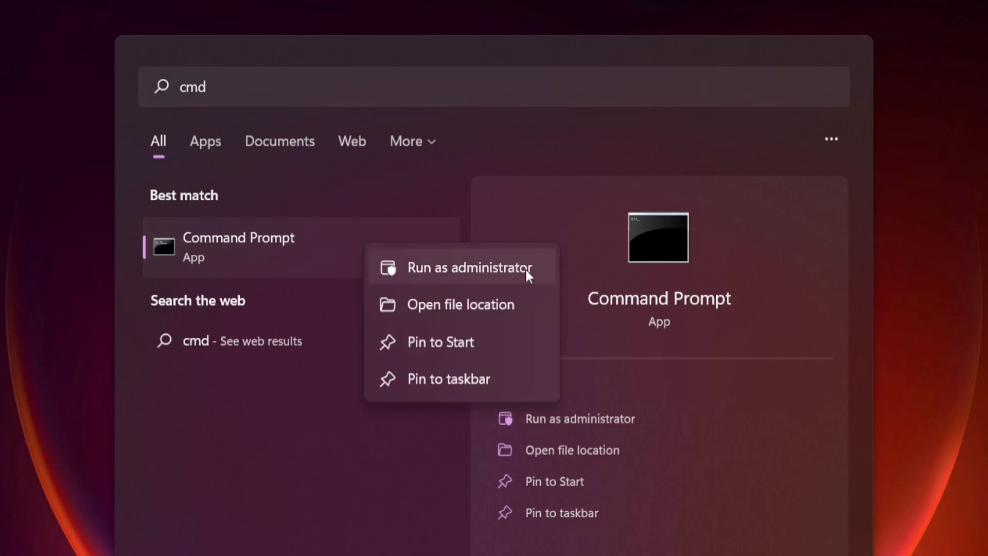
pyautogui.click(470, 266)
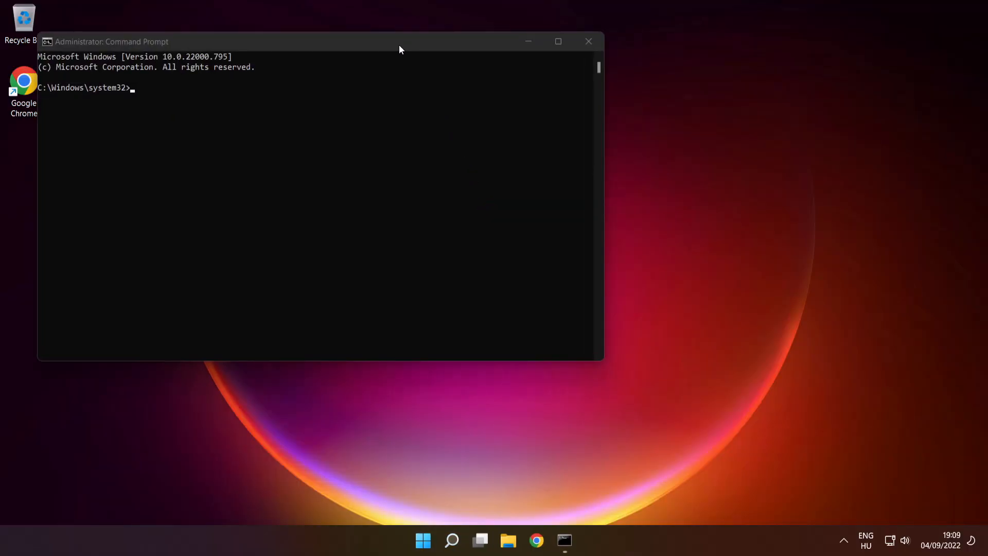
pyautogui.moveTo(398, 43); pyautogui.dragTo(569, 122)
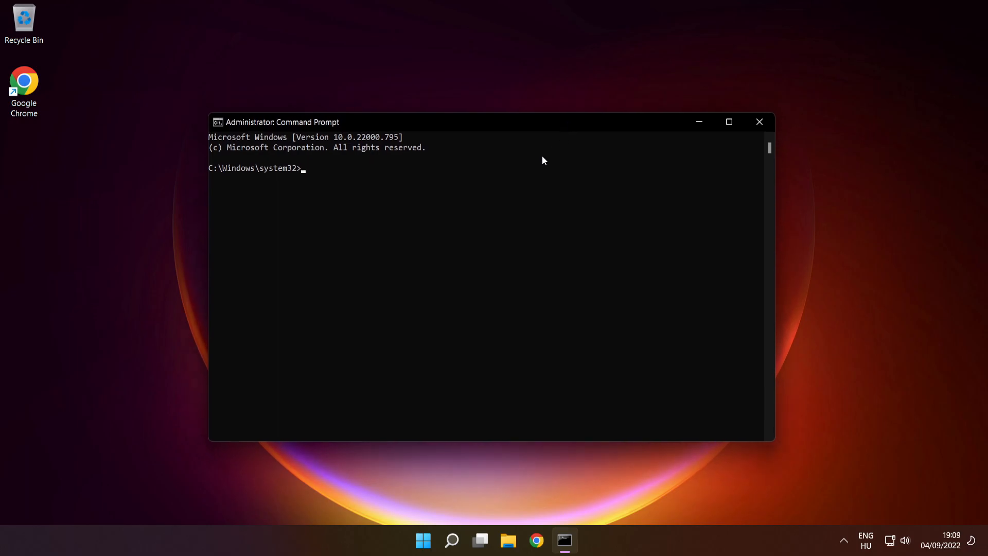
pyautogui.write('sfc /scannow')
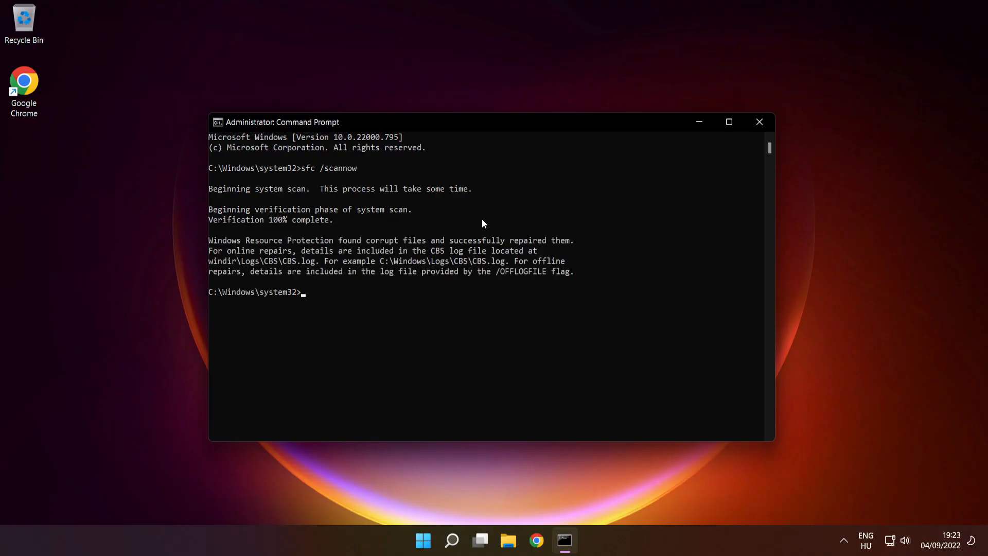
# Close the Command Prompt and show the Start menu's power options for restarting
pyautogui.click(760, 124)
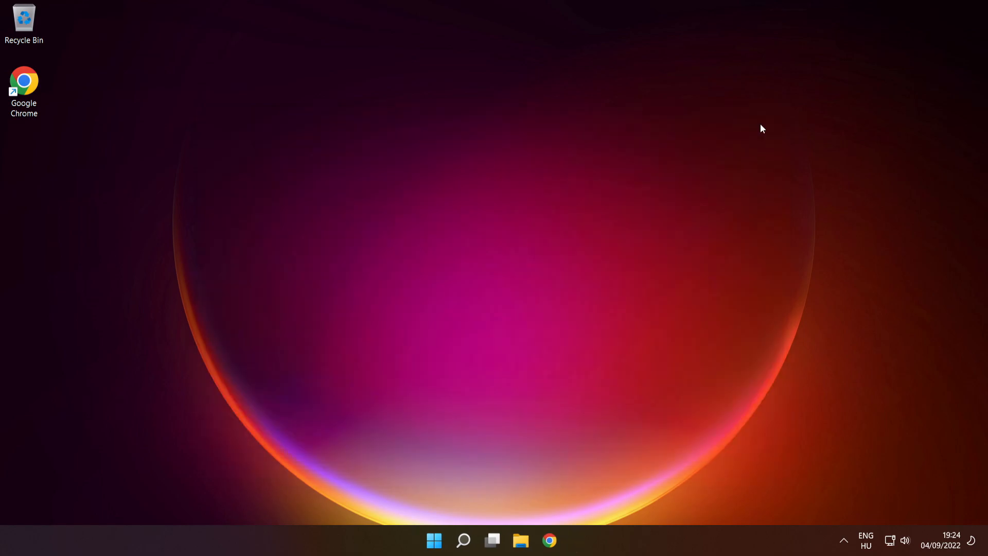
pyautogui.click(437, 540)
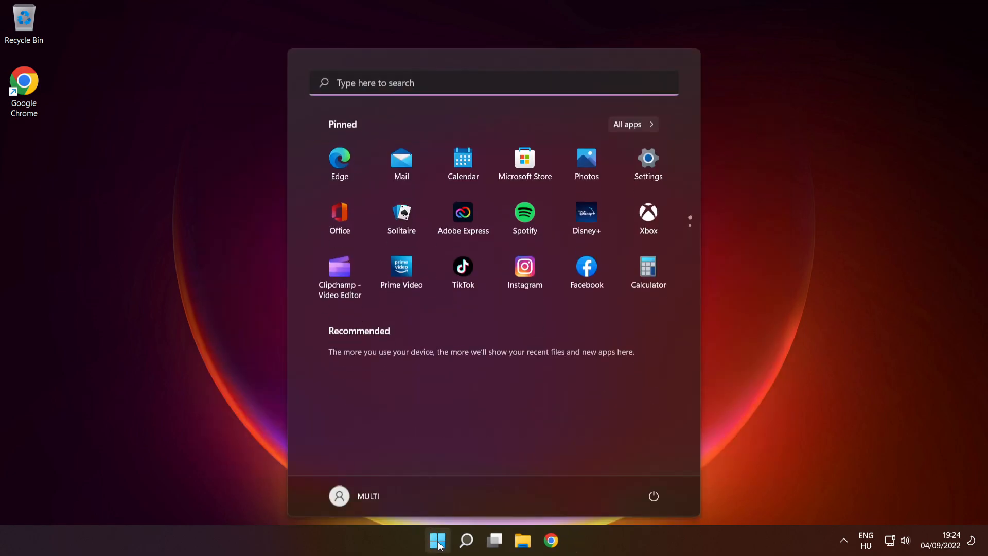
pyautogui.click(654, 496)
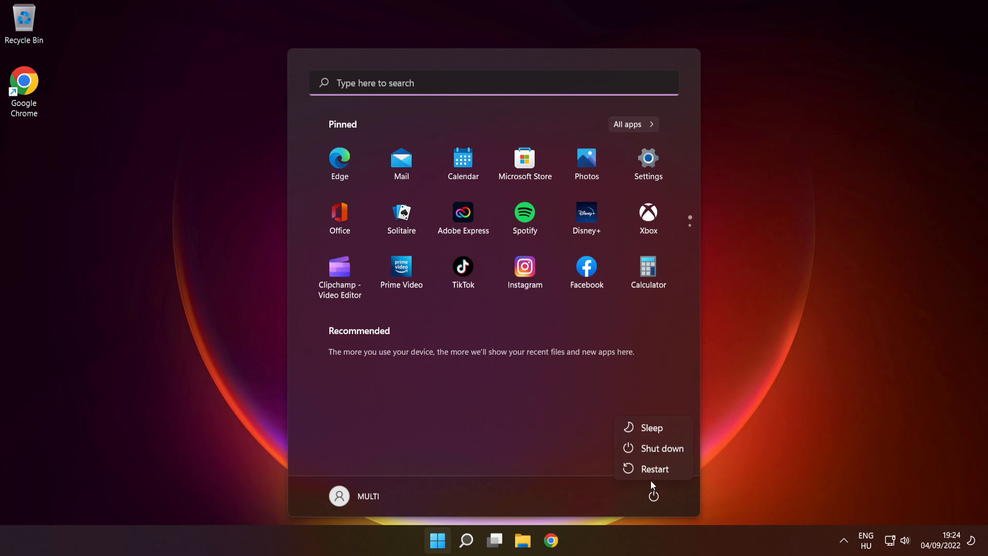